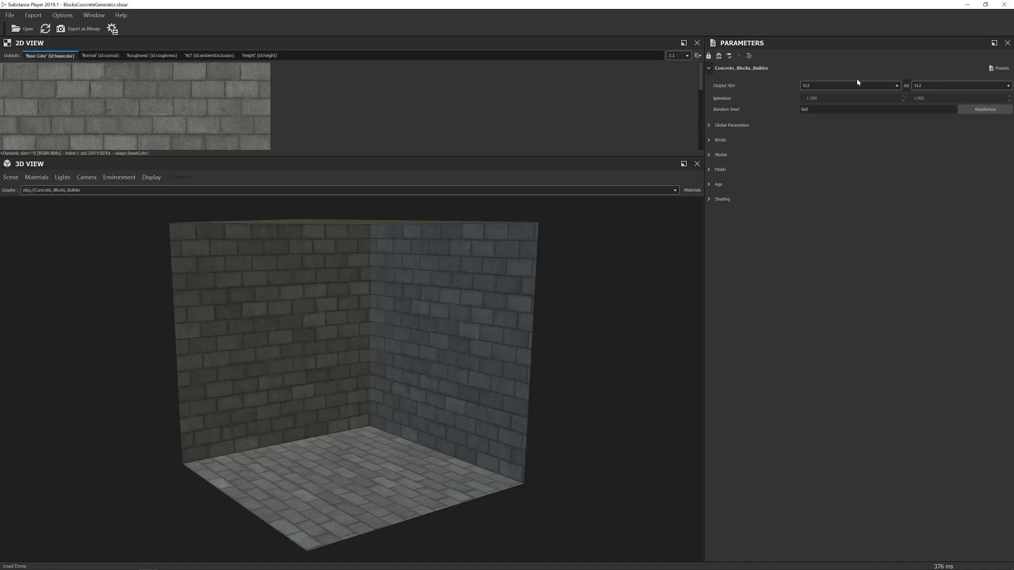
Change the material's Output Size from 512 to 1024 while orbiting the room.
left_click_drag(464, 349, 523, 296)
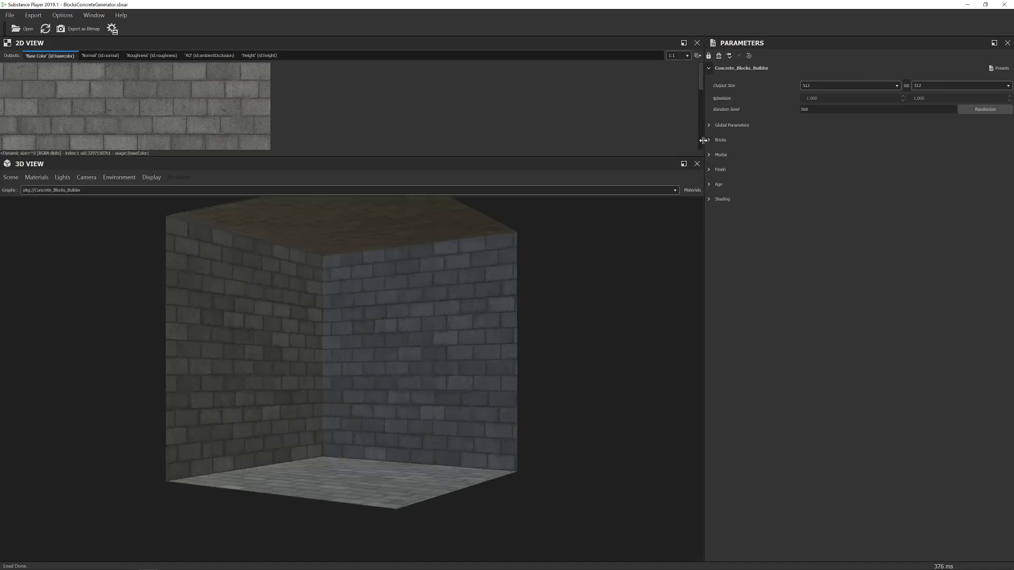
left_click(710, 140)
left_click_drag(517, 370, 489, 395)
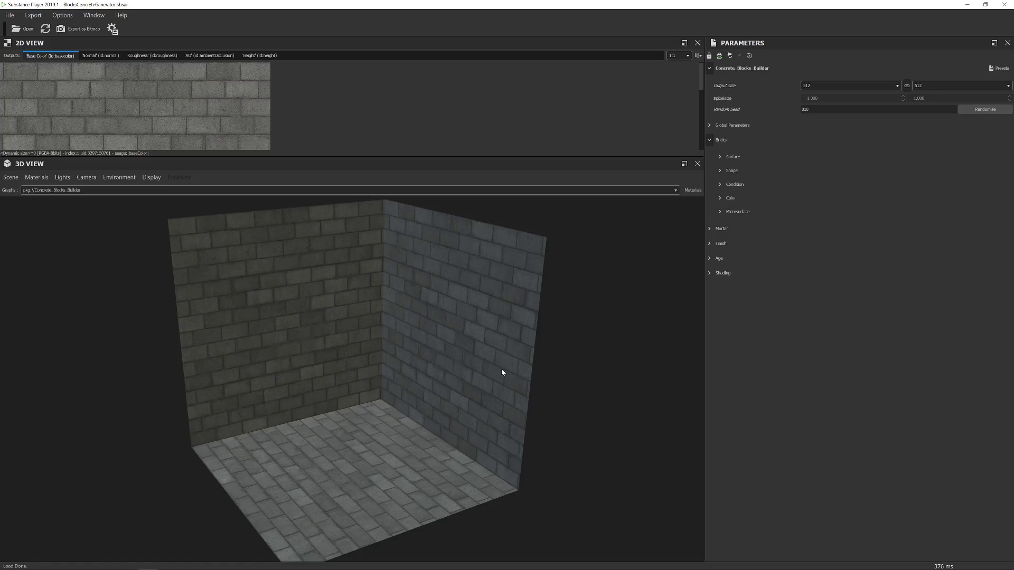
left_click(857, 86)
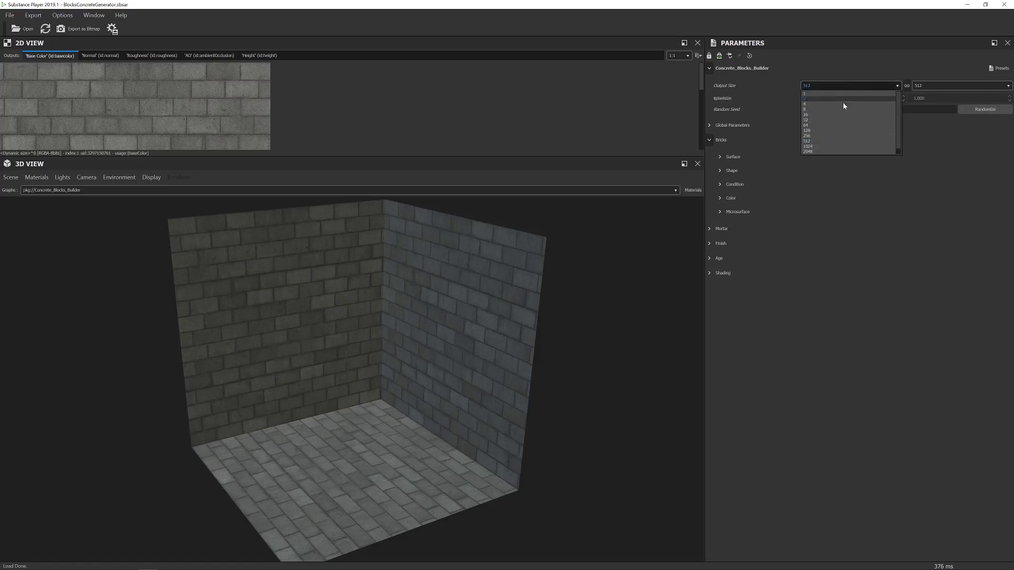
left_click(839, 146)
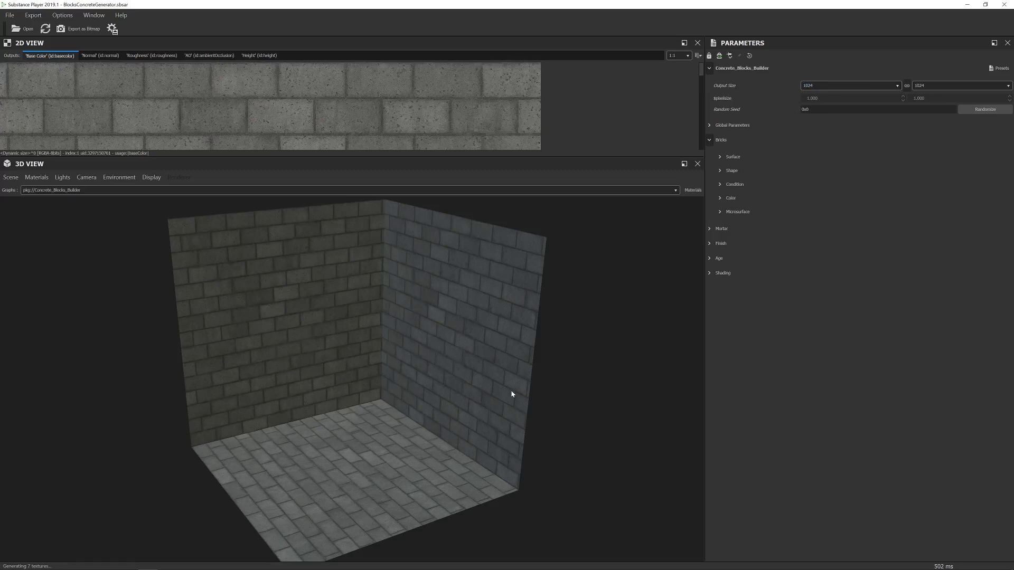
left_click(710, 140)
Keep the Metallic/Roughness workflow and set Bricks X Amount to 14 and Y Amount to 26.
left_click(710, 125)
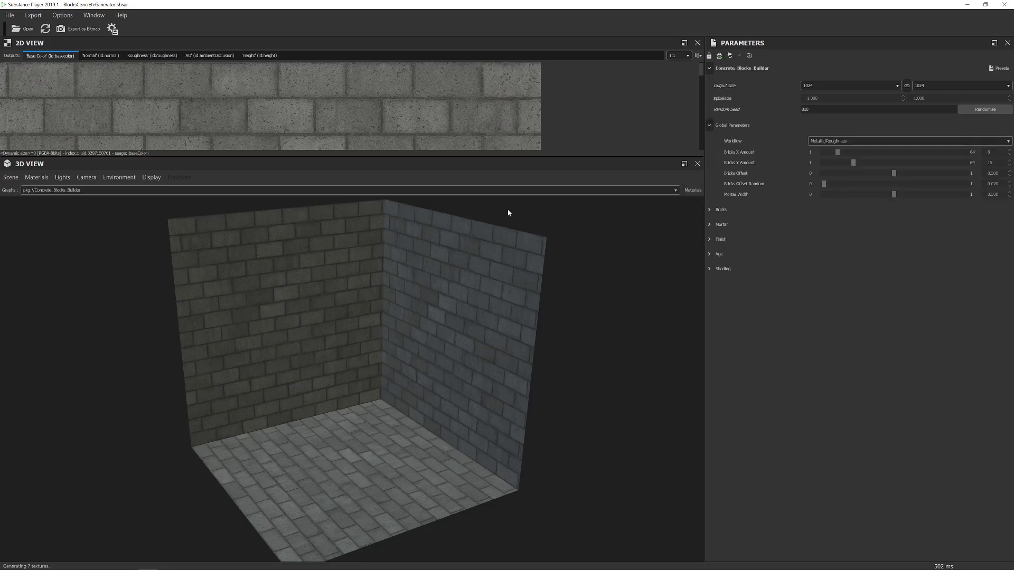
scroll(600, 266, "up", 3)
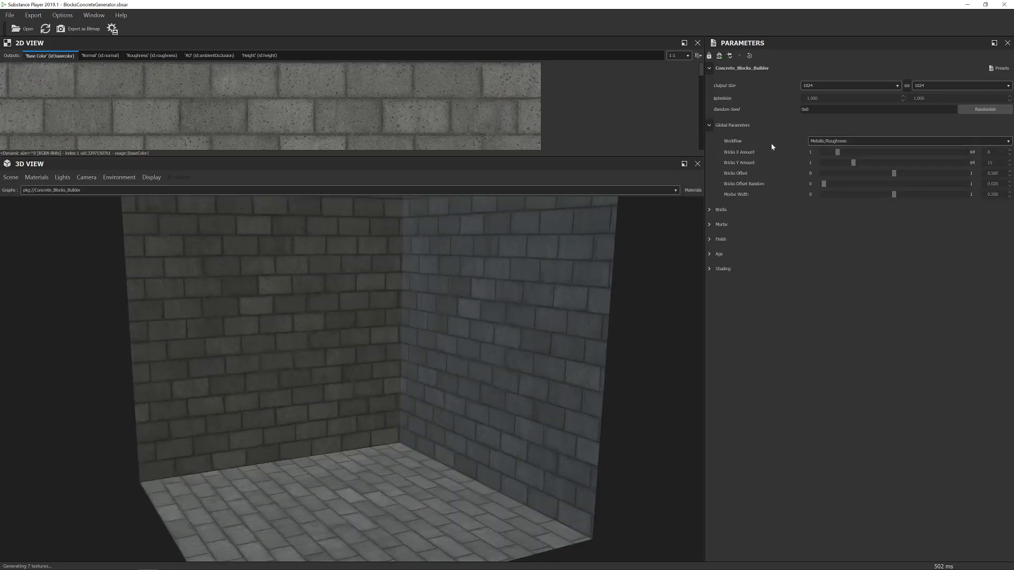
left_click(834, 141)
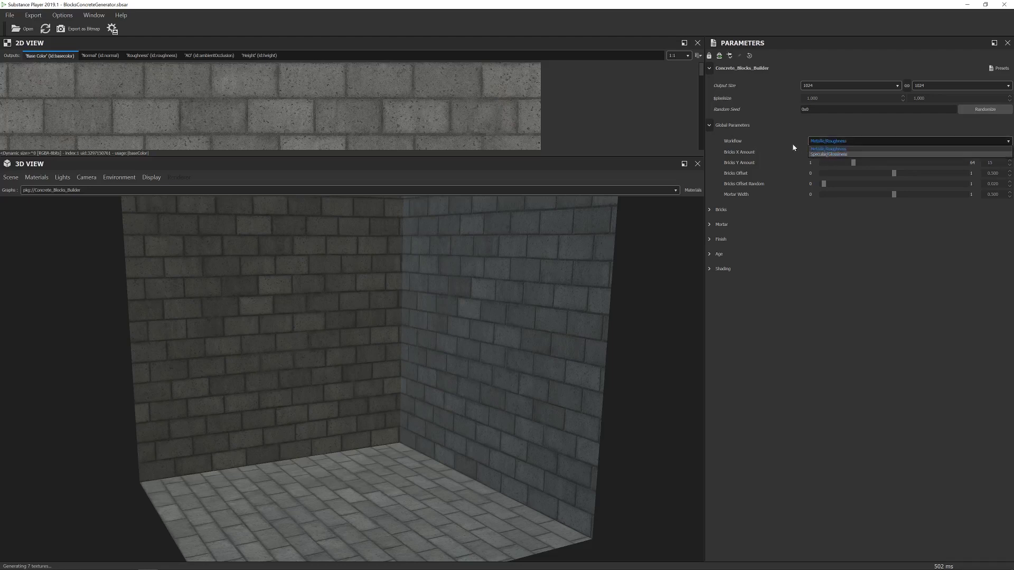
left_click(689, 288)
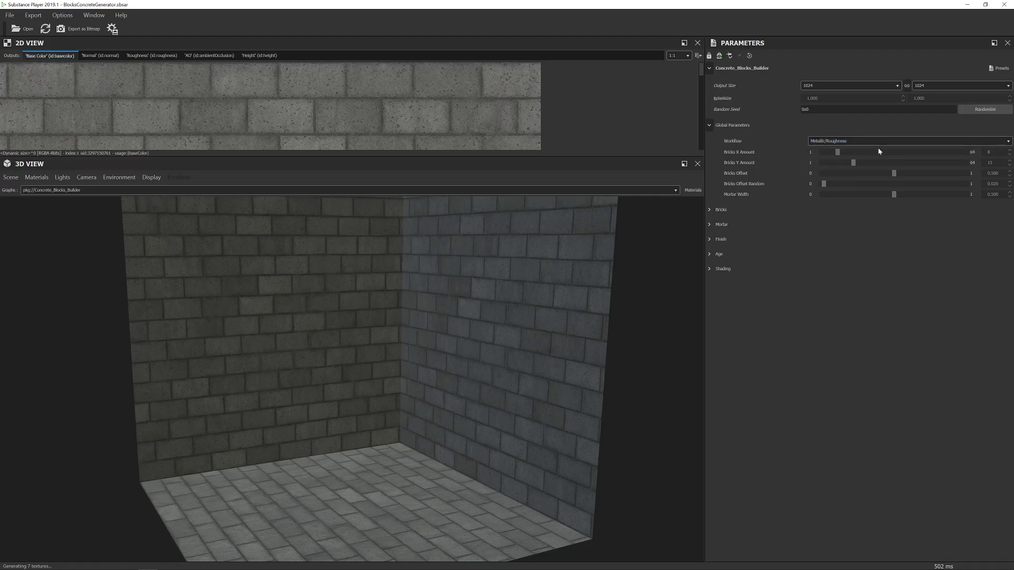
mouse_move(840, 154)
left_mouse_down()
mouse_move(907, 154)
mouse_move(844, 159)
mouse_move(896, 166)
mouse_move(881, 168)
mouse_move(852, 154)
left_mouse_up()
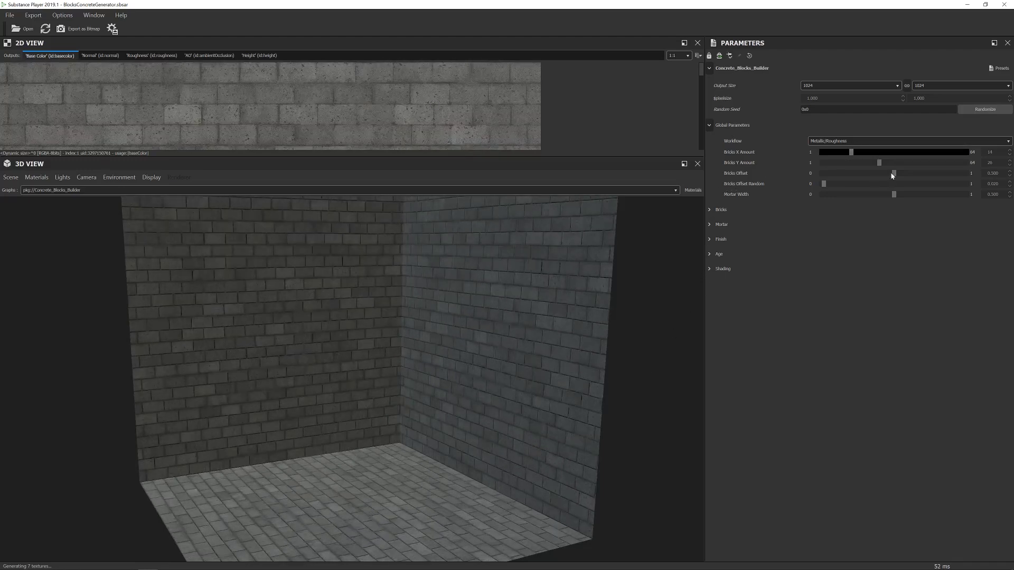
Try different staggers, leave Bricks Offset near 0.498, and set Bricks Offset Random to 0.229.
left_click_drag(891, 172, 994, 176)
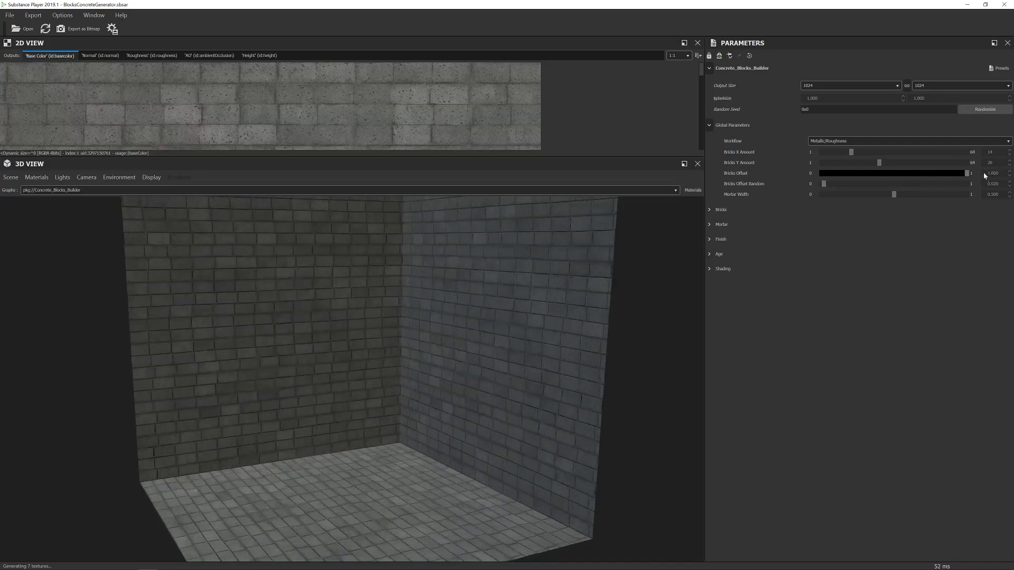
left_click_drag(971, 173, 887, 175)
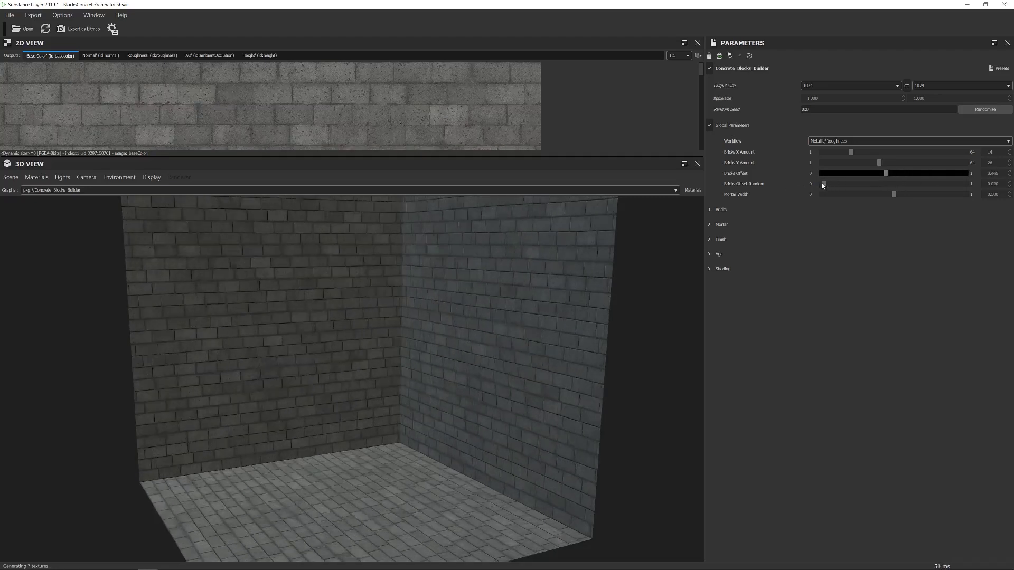
left_click_drag(823, 185, 891, 187)
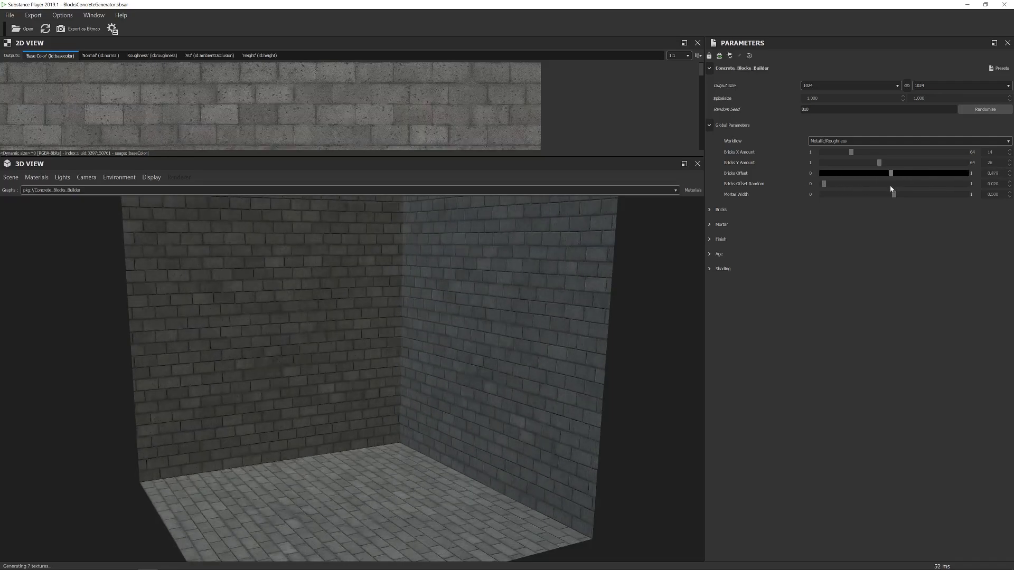
scroll(550, 347, "up", 3)
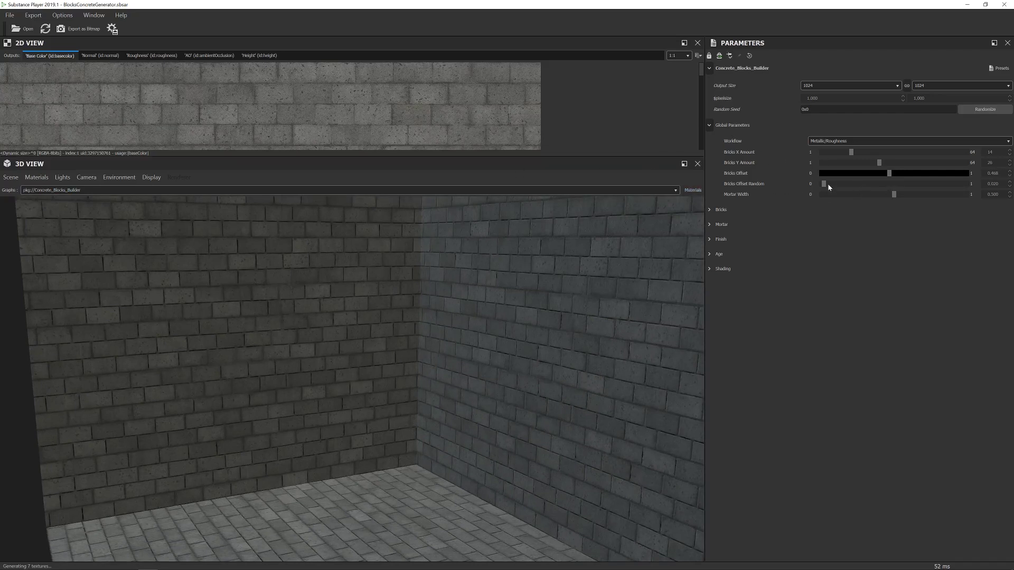
left_click_drag(826, 187, 1008, 185)
scroll(620, 301, "down", 5)
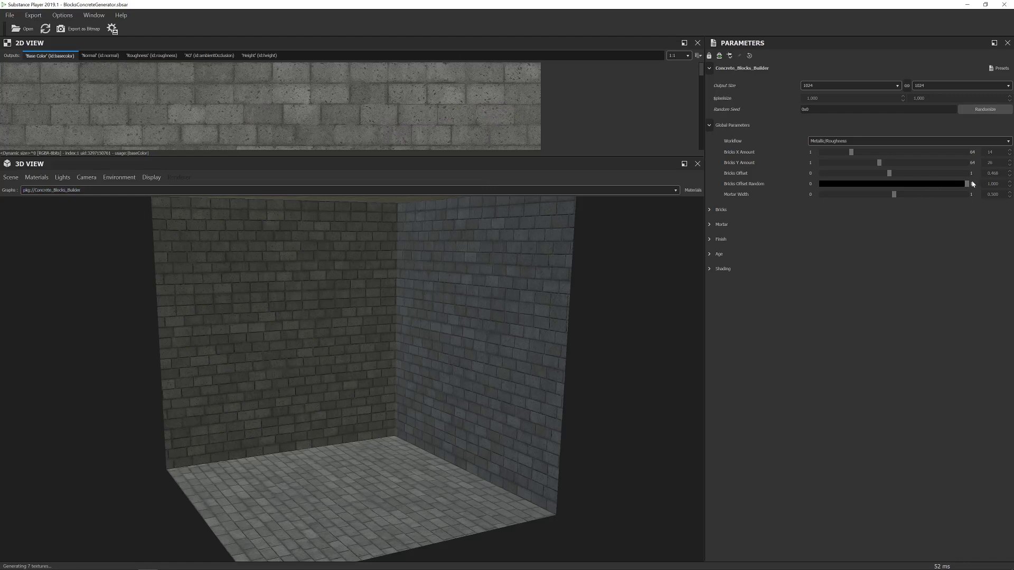
left_click_drag(967, 184, 854, 189)
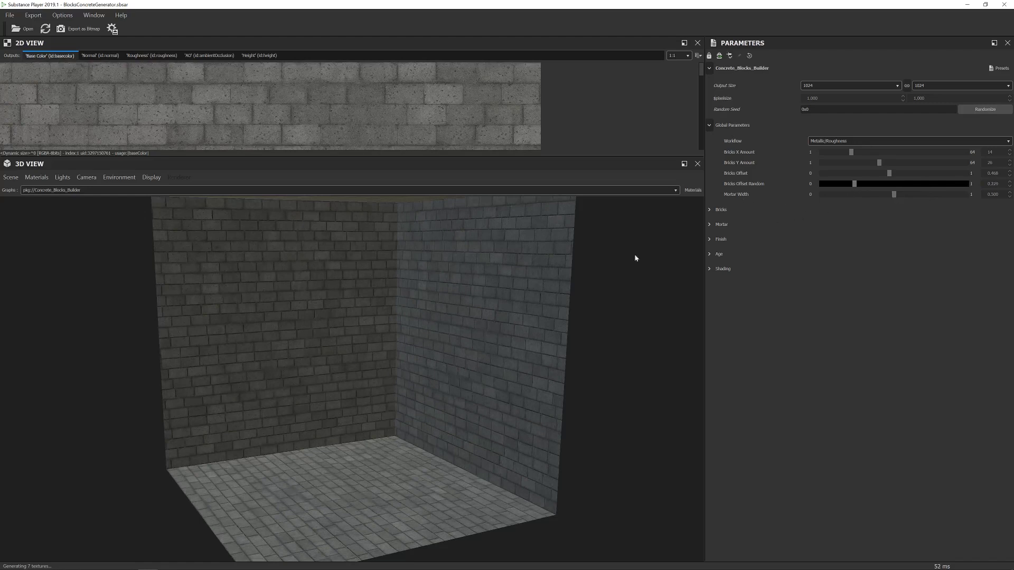
Try the Mortar Width range and settle near 0.69, then raise Bricks Offset Random to 0.384.
left_click_drag(894, 194, 971, 195)
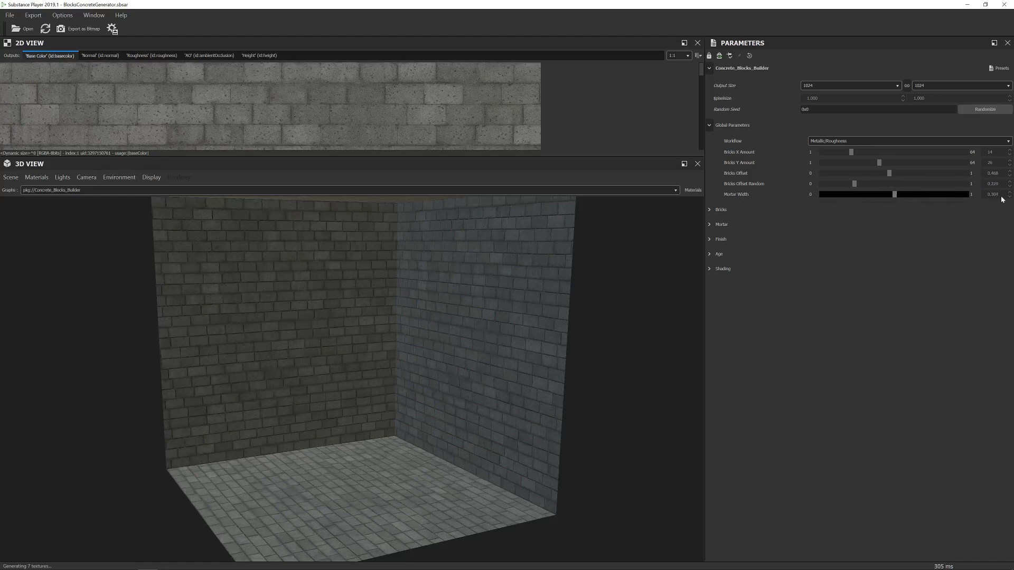
scroll(563, 283, "up", 2)
scroll(563, 283, "up", 3)
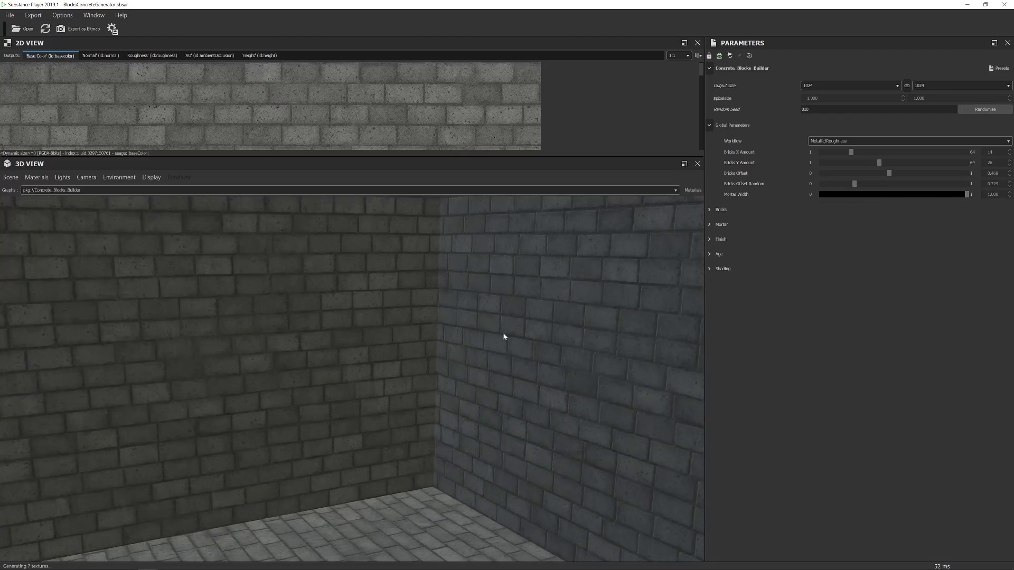
left_click_drag(967, 195, 857, 196)
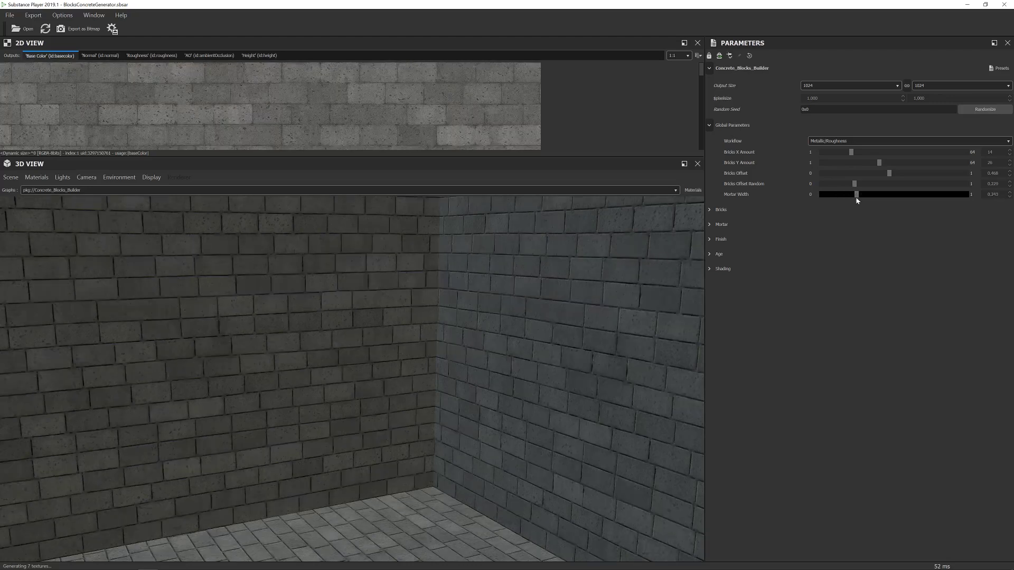
left_click_drag(857, 195, 923, 196)
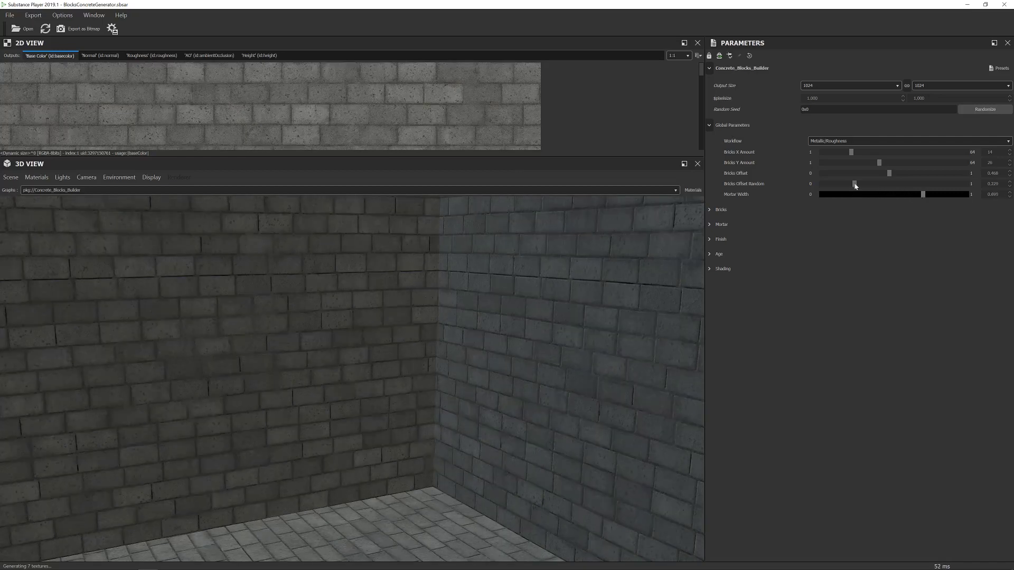
left_click_drag(855, 183, 876, 184)
scroll(553, 349, "down", 5)
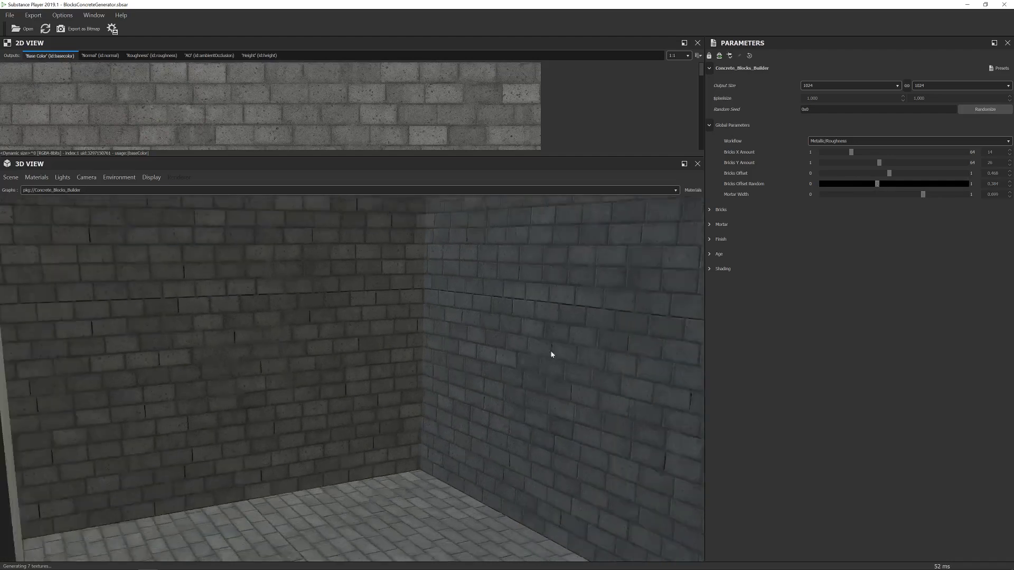
scroll(553, 339, "up", 3)
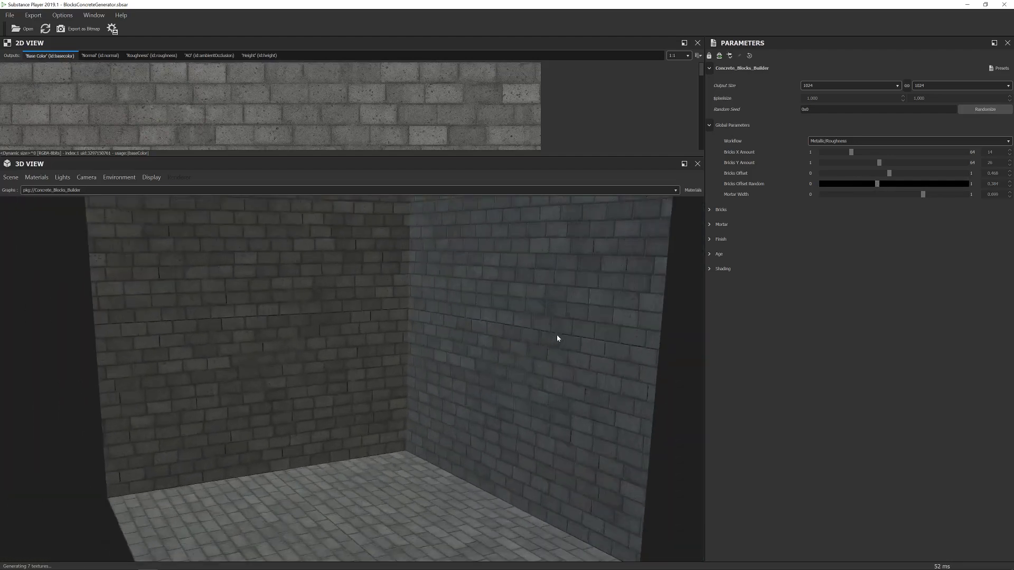
Open Bricks > Surface, enlarge the 2D texture preview, and set Output Size to 2048.
left_click(711, 210)
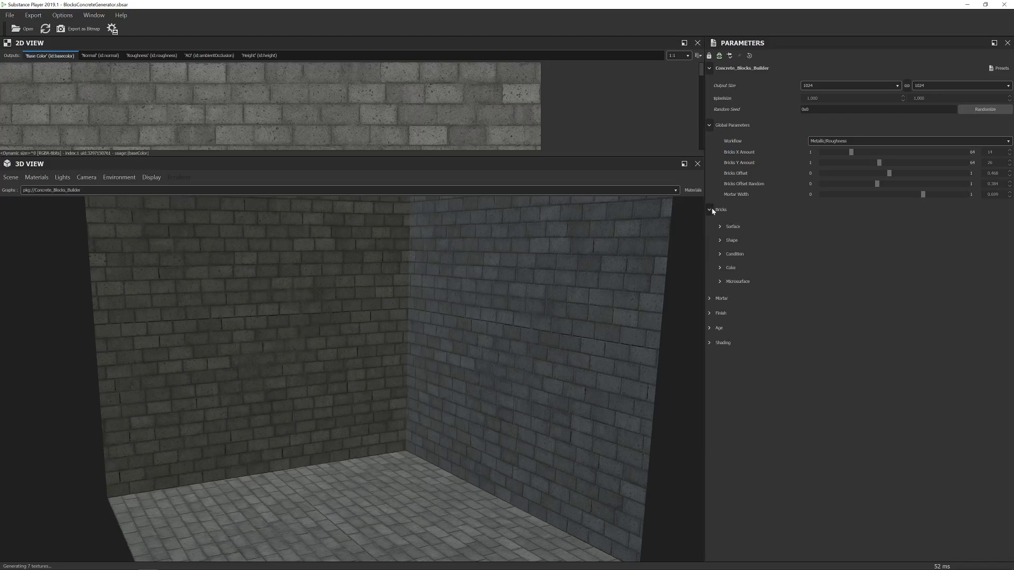
left_click(724, 226)
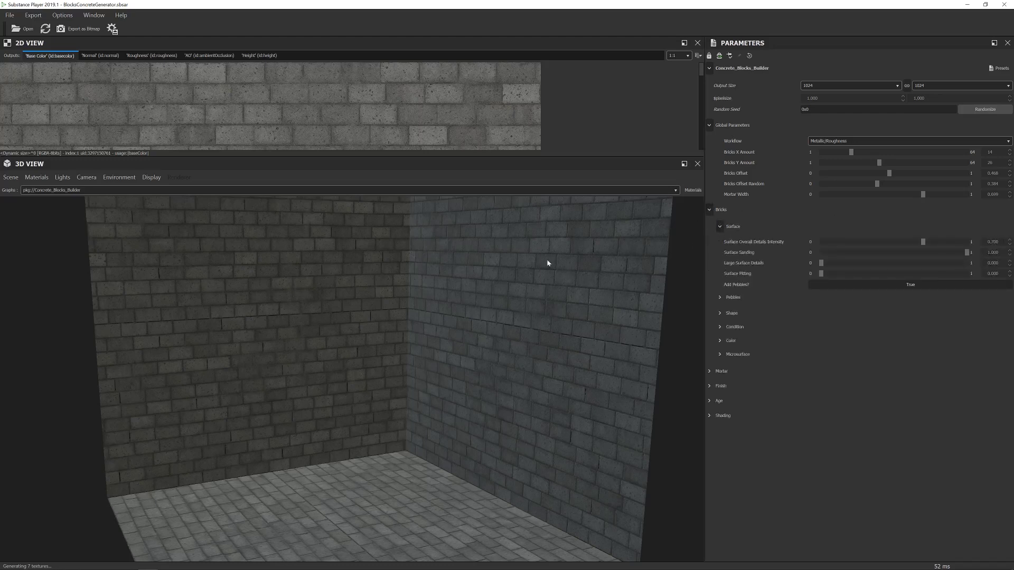
left_click_drag(568, 157, 568, 415)
left_click(720, 226)
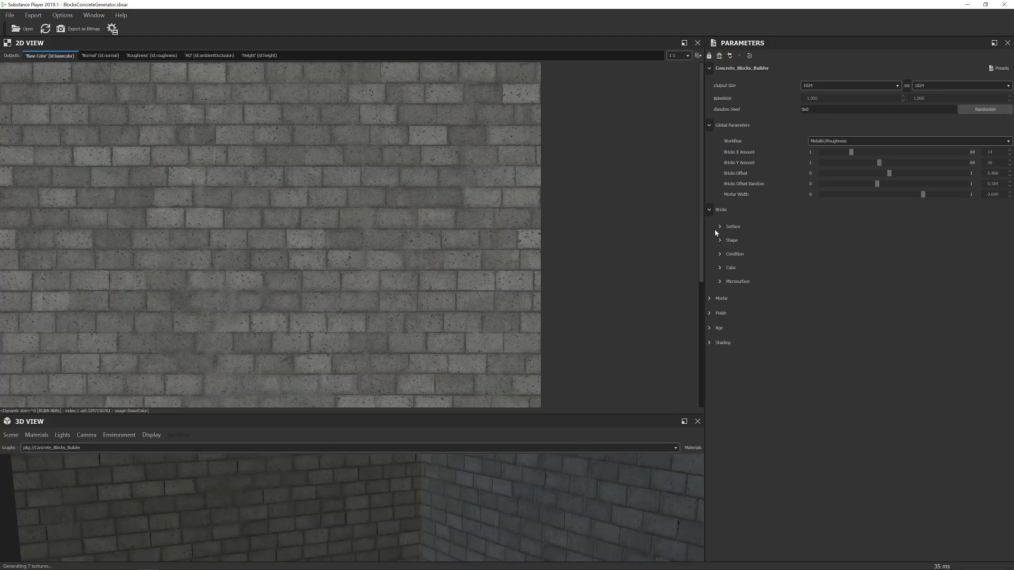
left_click(717, 230)
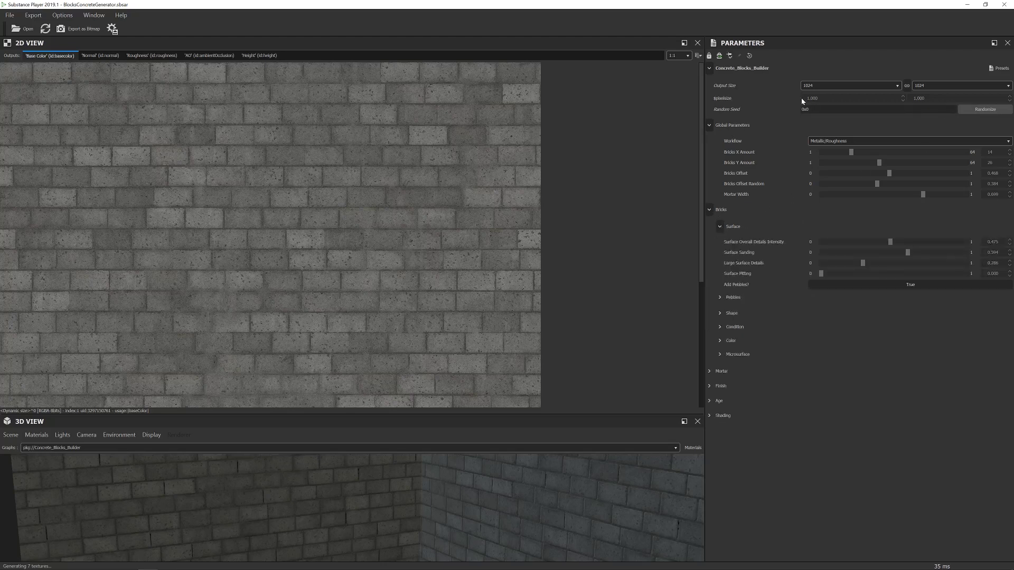
left_click(848, 85)
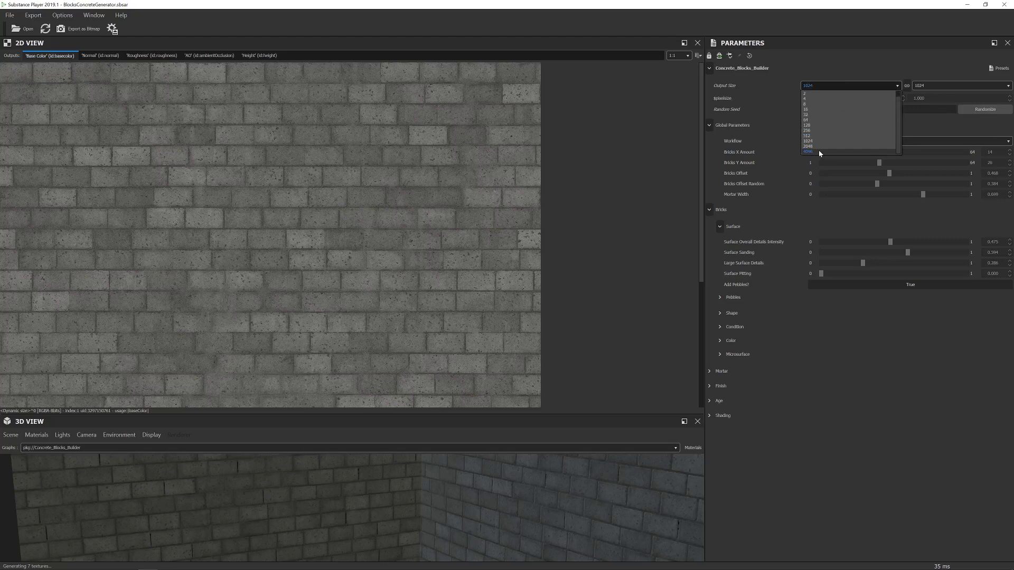
left_click(816, 146)
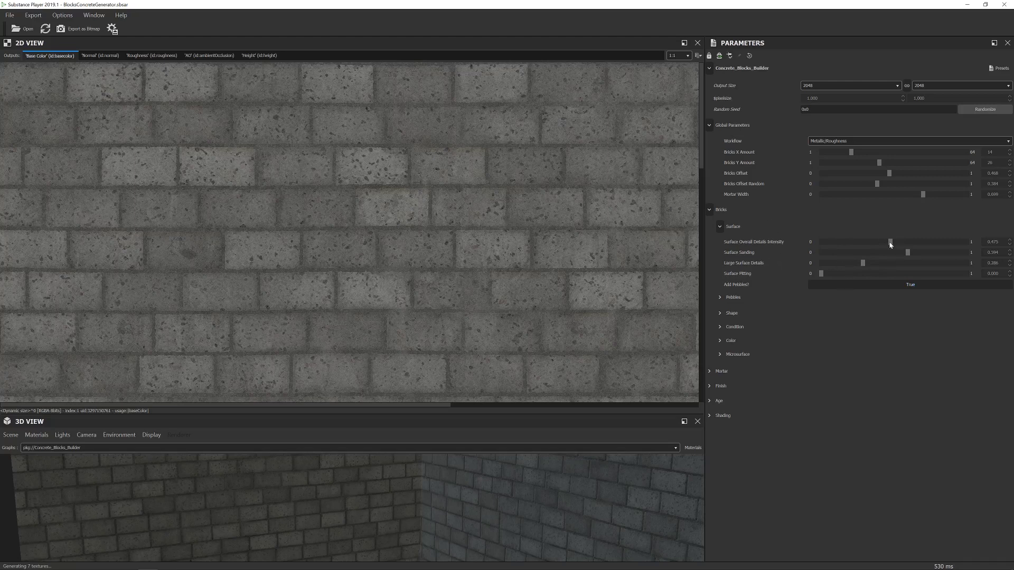
Set brick Surface Overall Details Intensity to 0.743 and Surface Sanding to 0.881.
left_click_drag(891, 244, 962, 239)
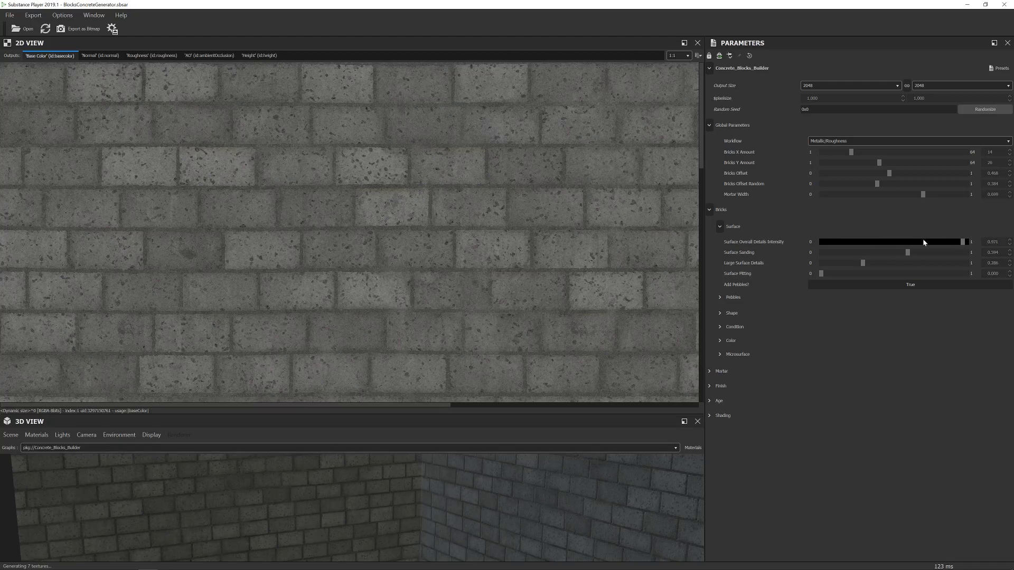
left_click_drag(961, 241, 929, 242)
left_click_drag(907, 253, 812, 260)
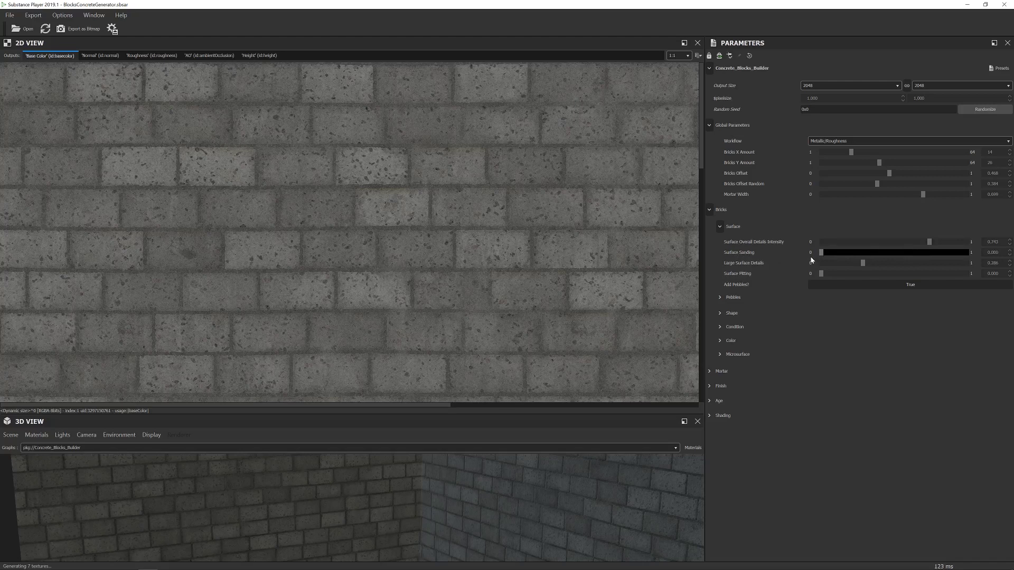
left_click_drag(984, 252, 984, 252)
left_click_drag(926, 252, 968, 253)
left_click_drag(964, 254, 938, 255)
Set Large Surface Details to about 0.76 and Pitting to about 0.52, enlarge the 3D preview.
left_click_drag(863, 263, 930, 267)
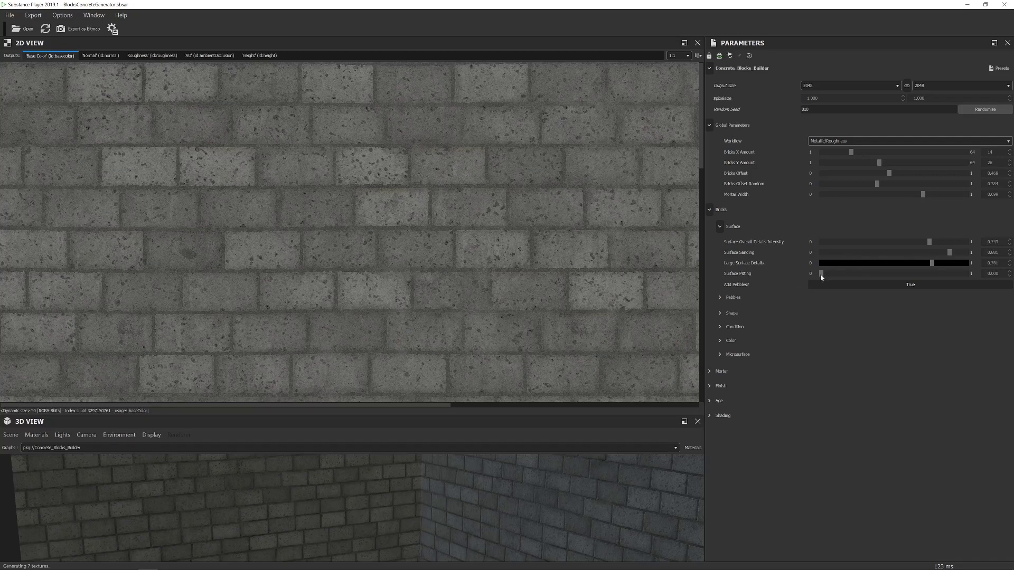
left_click_drag(822, 273, 895, 280)
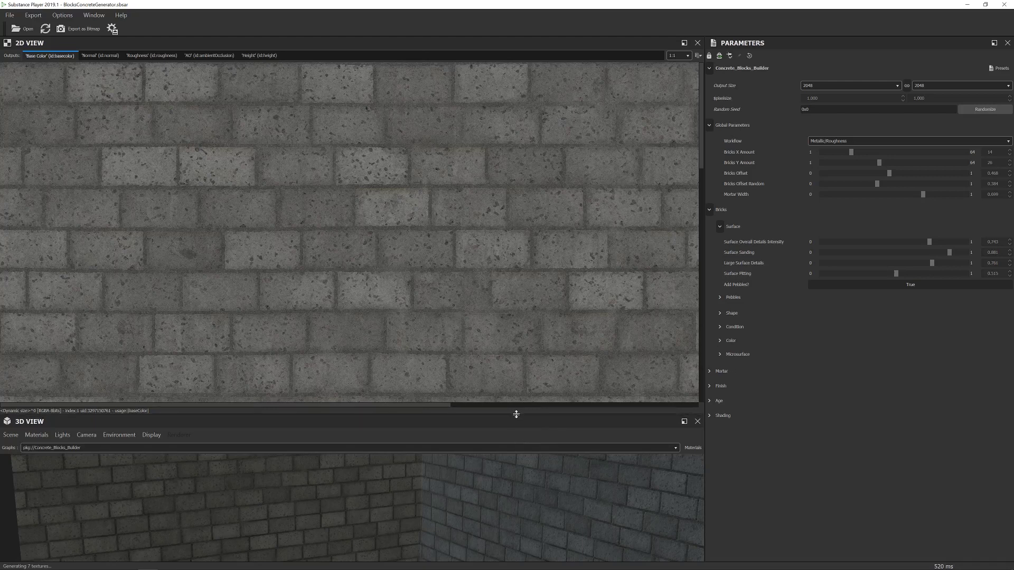
left_click_drag(516, 412, 510, 188)
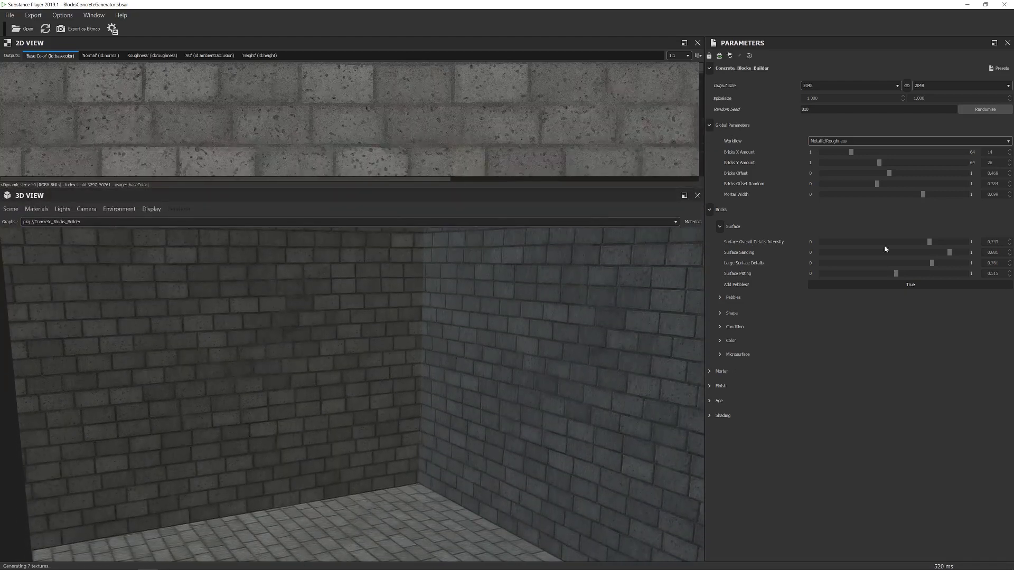
left_click(717, 298)
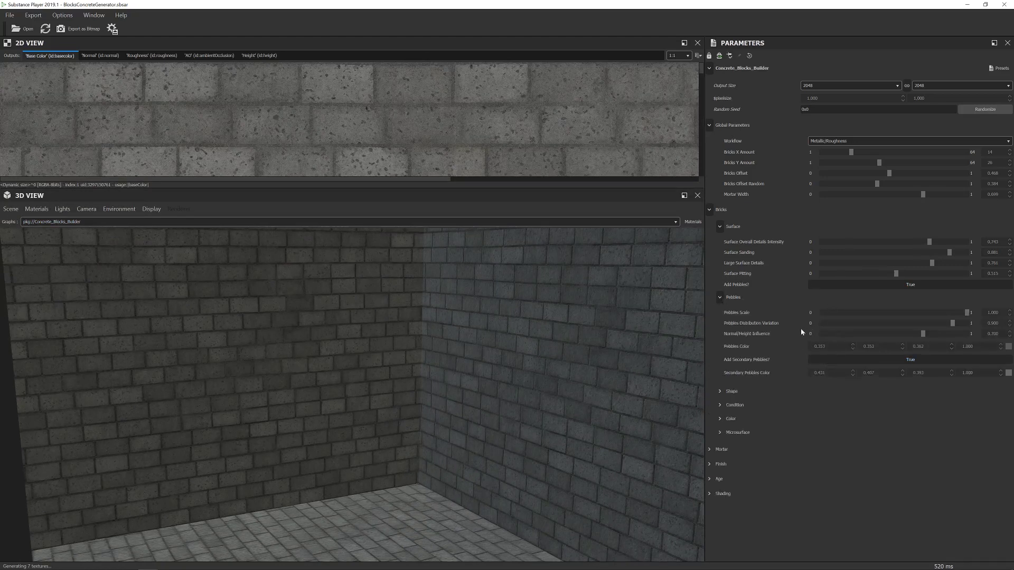
left_click(719, 297)
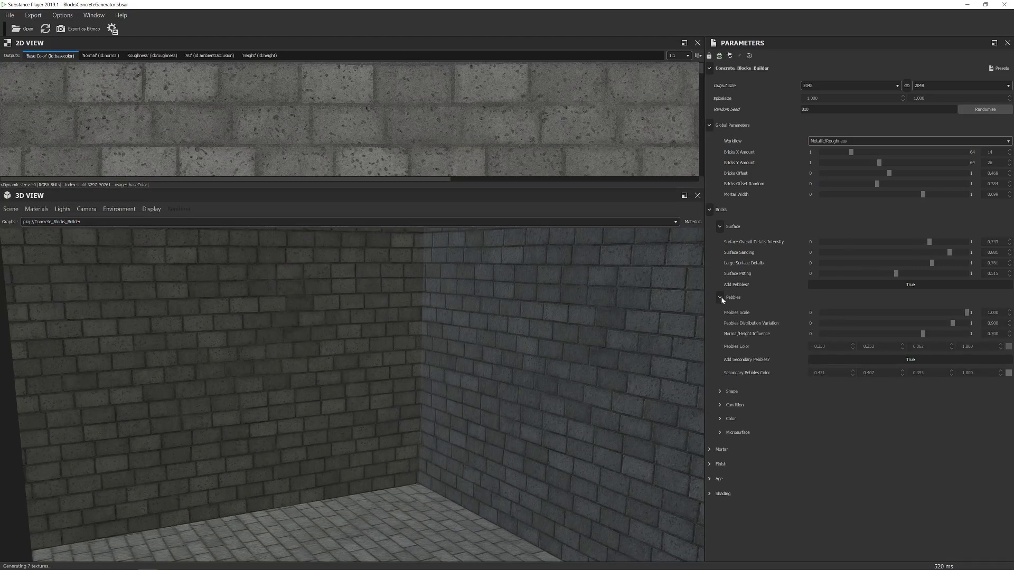
left_click(718, 226)
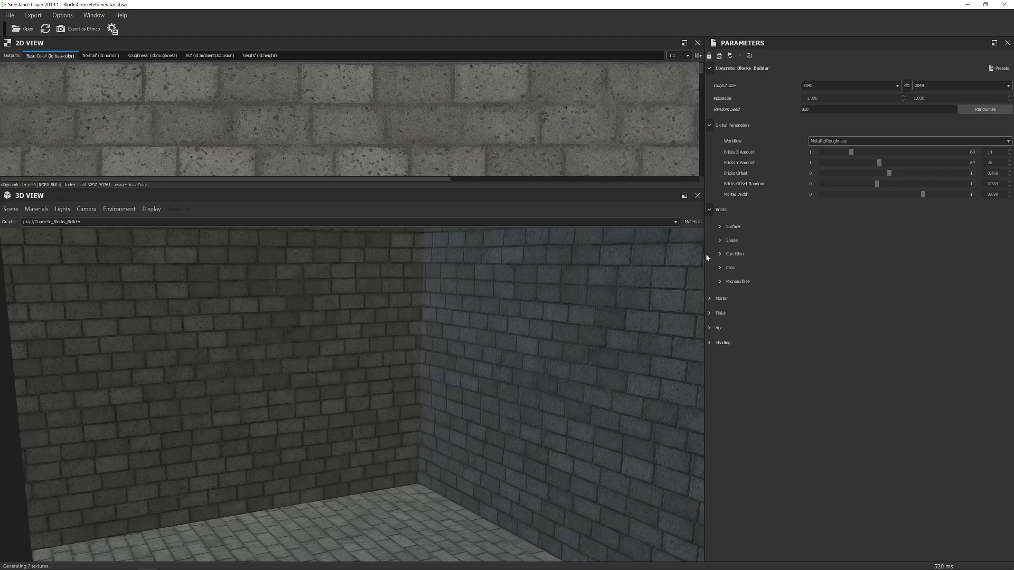
Drop Bricks Edge Damage to zero for comparison, then raise it to 0.902.
left_click(720, 254)
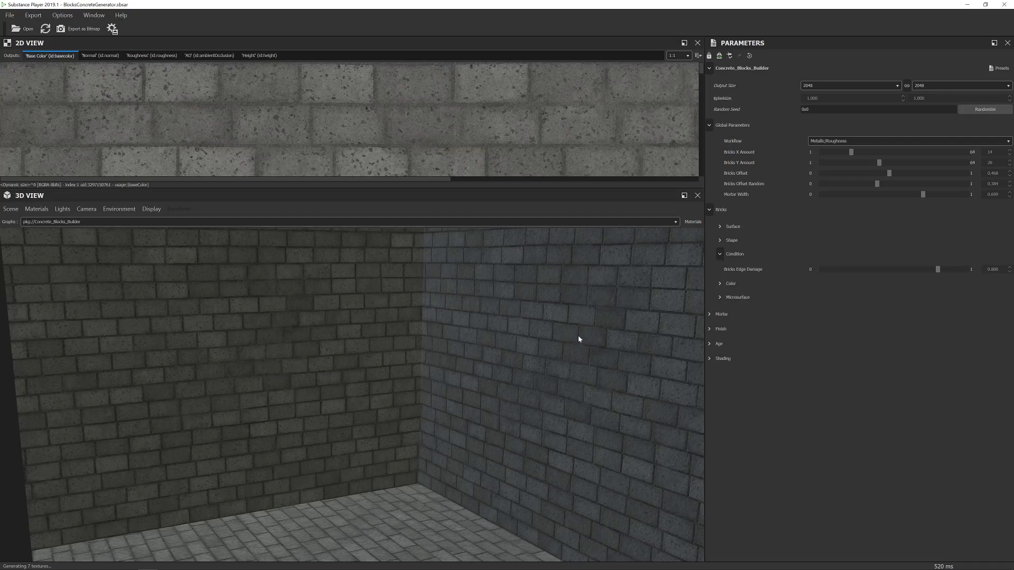
scroll(578, 339, "up", 5)
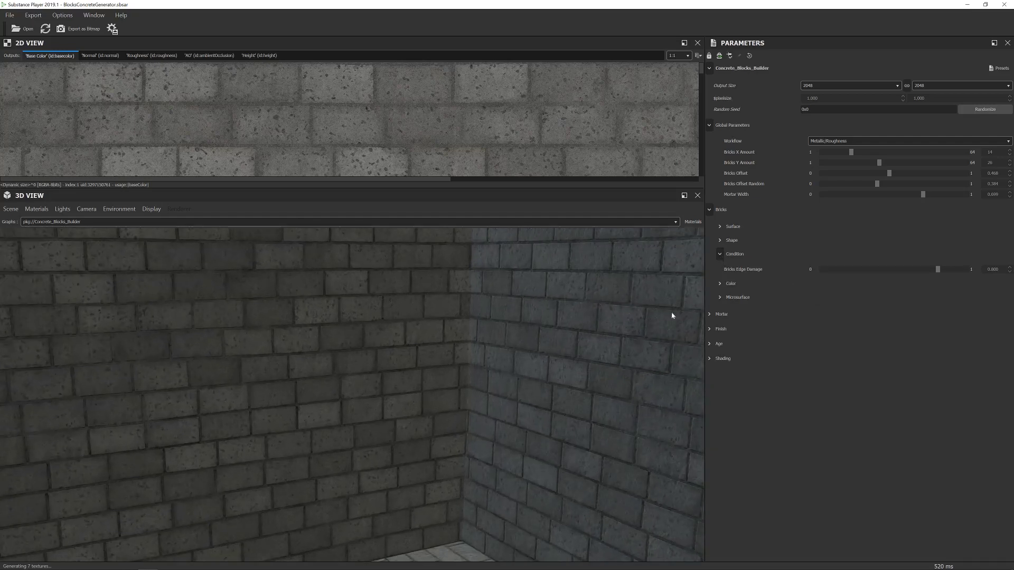
key("Home")
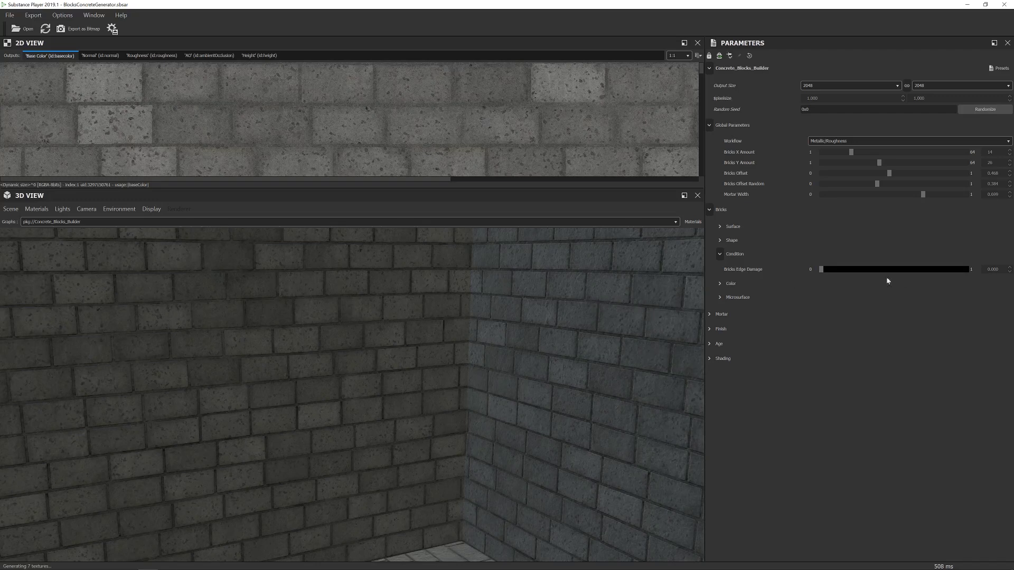
left_click_drag(821, 269, 864, 269)
left_click(943, 276)
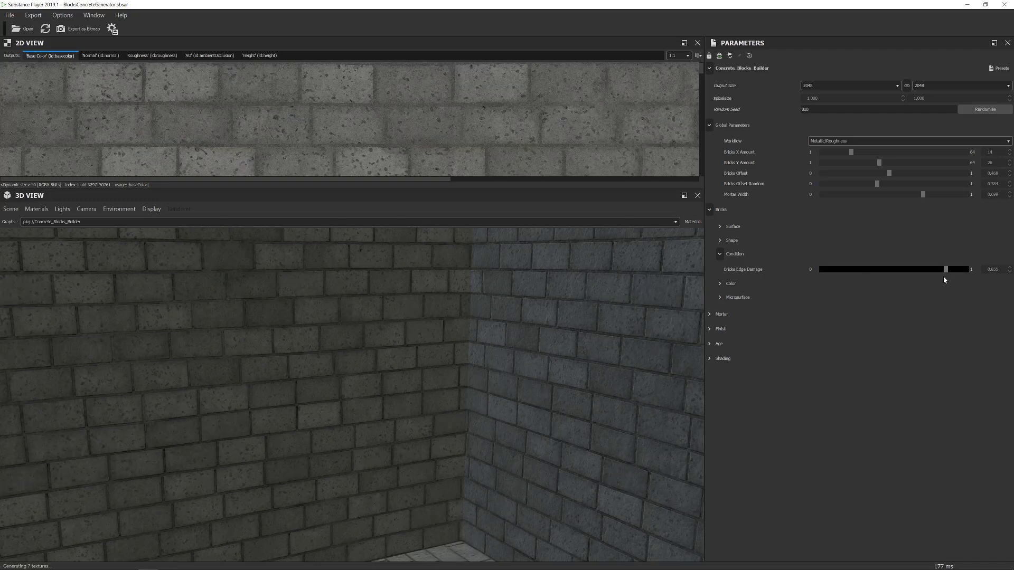
left_click_drag(944, 277, 953, 277)
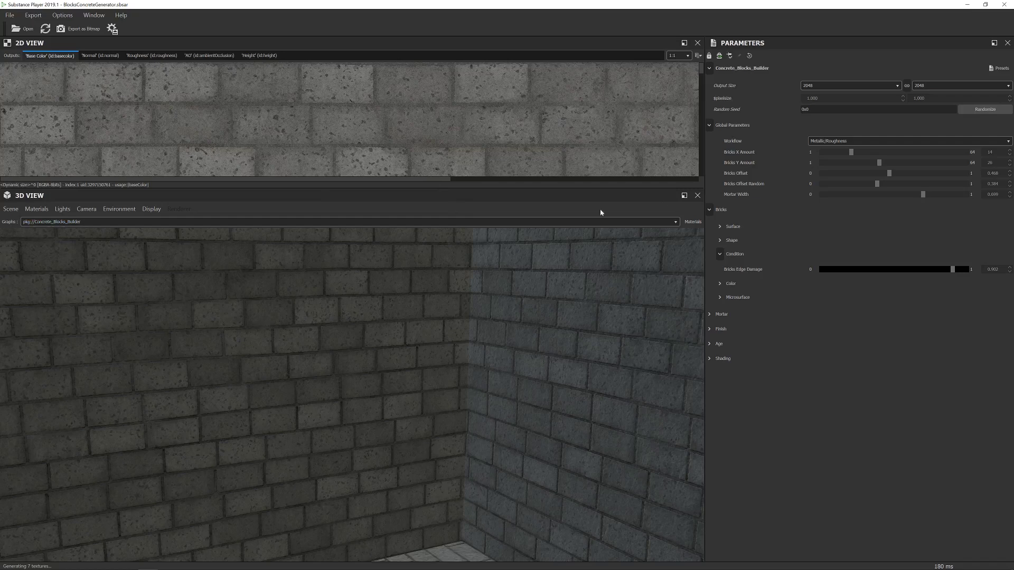
scroll(537, 335, "down", 5)
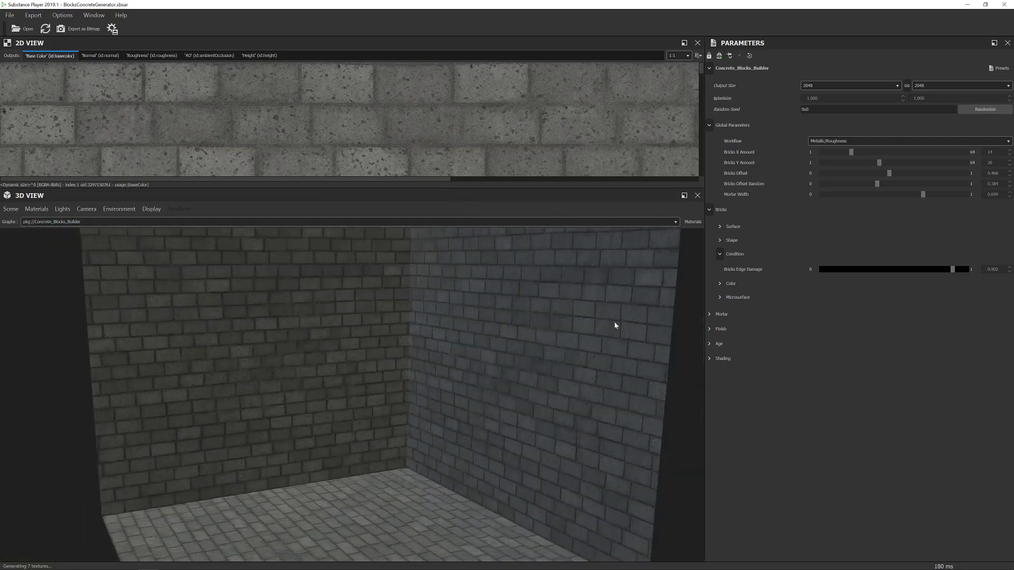
left_click_drag(615, 324, 561, 347)
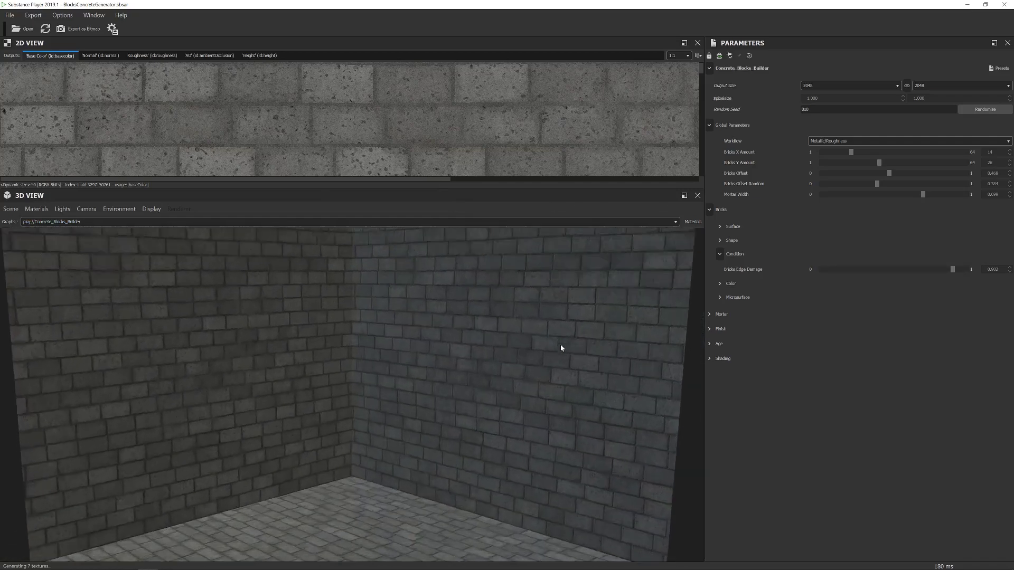
scroll(557, 344, "up", 5)
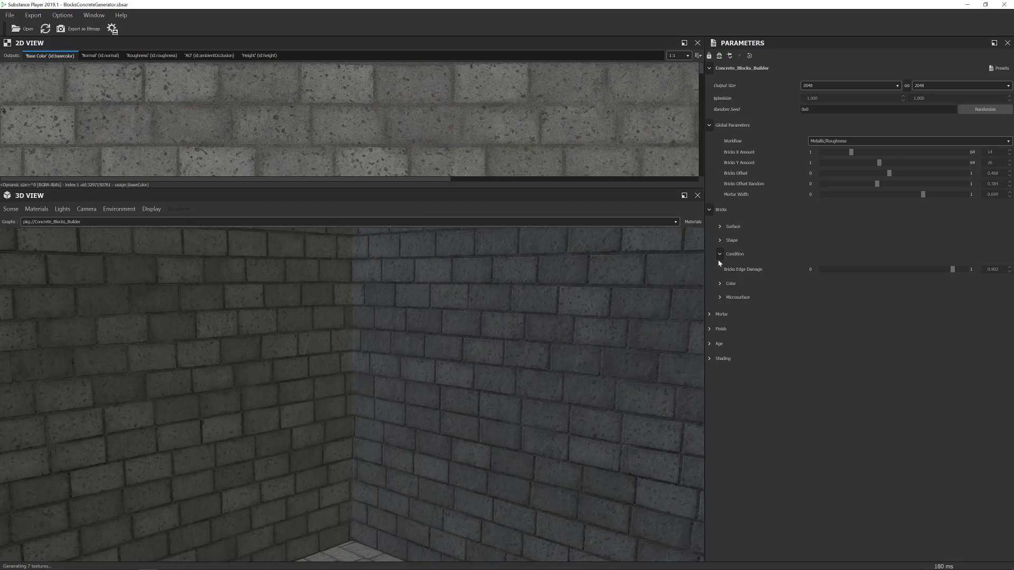
left_click(720, 284)
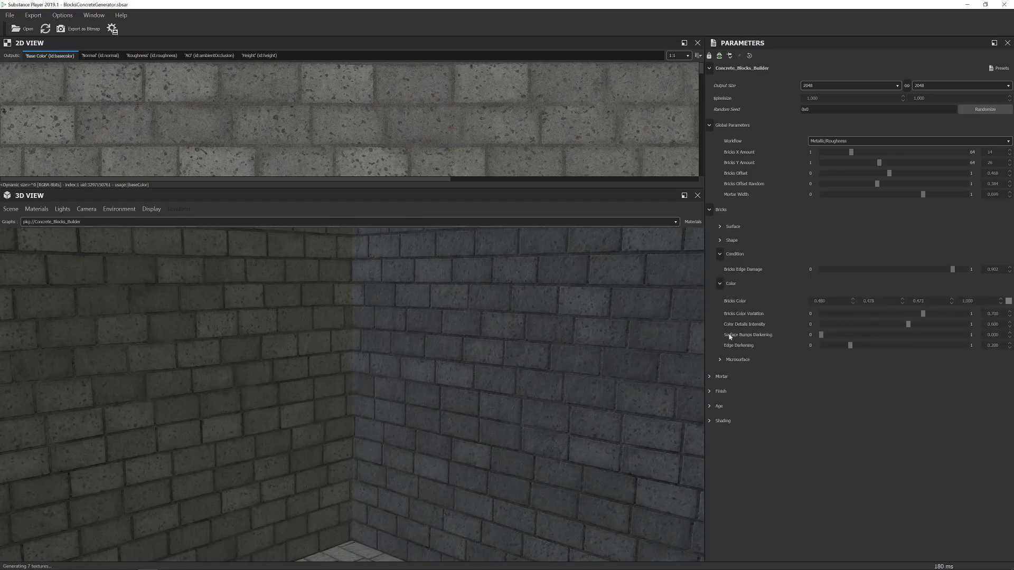
Preview Bricks Roughness at zero, set it back to about 0.52, and fold the Bricks group.
left_click(720, 283)
left_click(720, 297)
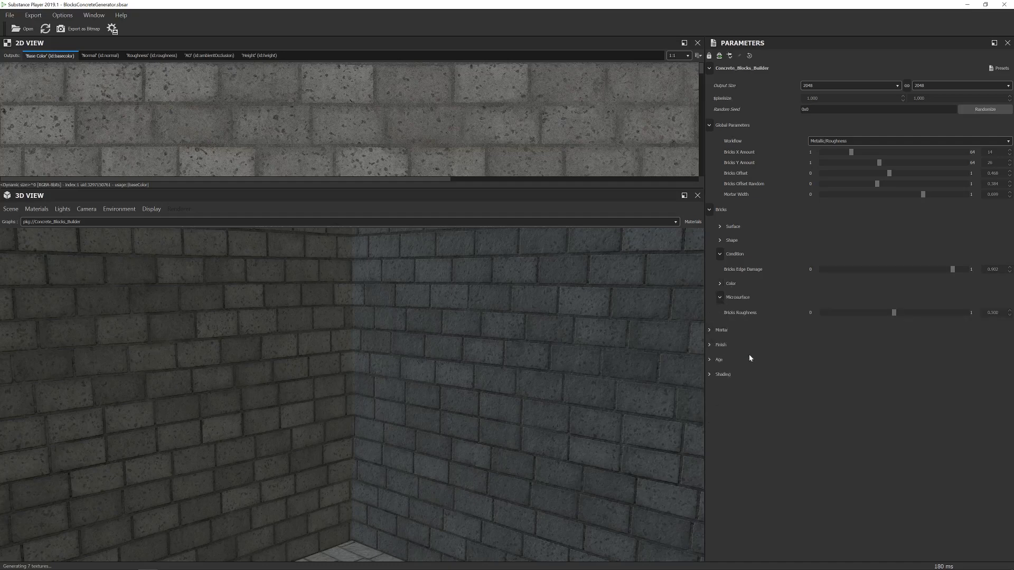
mouse_move(650, 330)
left_mouse_down()
mouse_move(584, 335)
mouse_move(607, 328)
mouse_move(616, 333)
mouse_move(600, 335)
mouse_move(625, 342)
mouse_move(595, 317)
mouse_move(546, 315)
mouse_move(641, 326)
left_mouse_up()
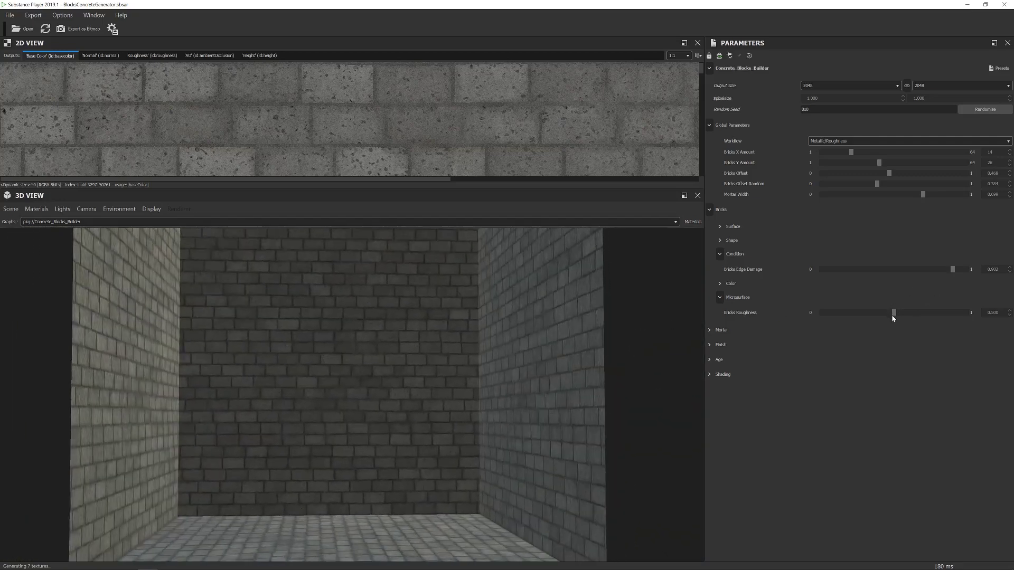
left_click_drag(860, 321, 782, 331)
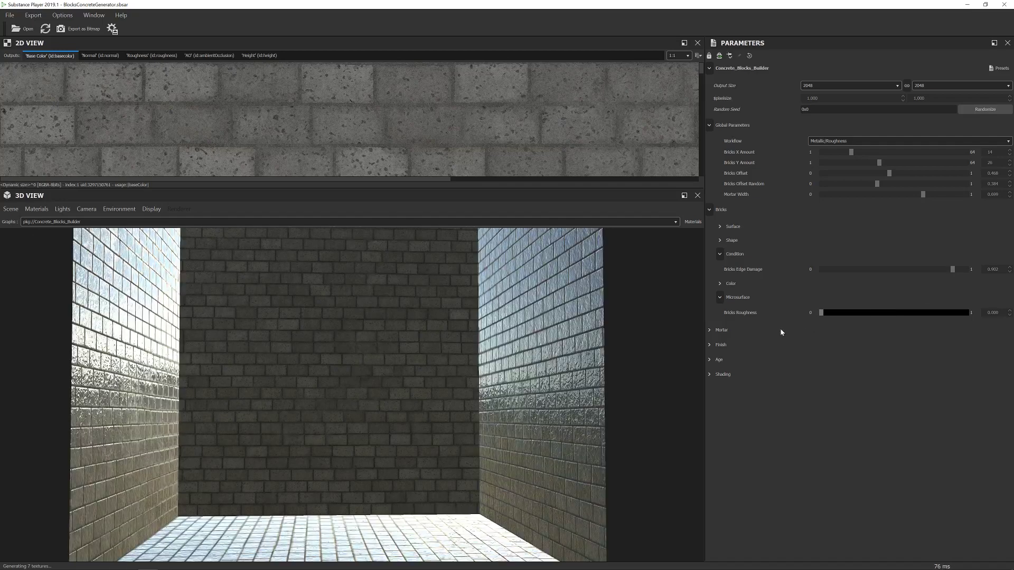
left_click_drag(861, 317, 898, 319)
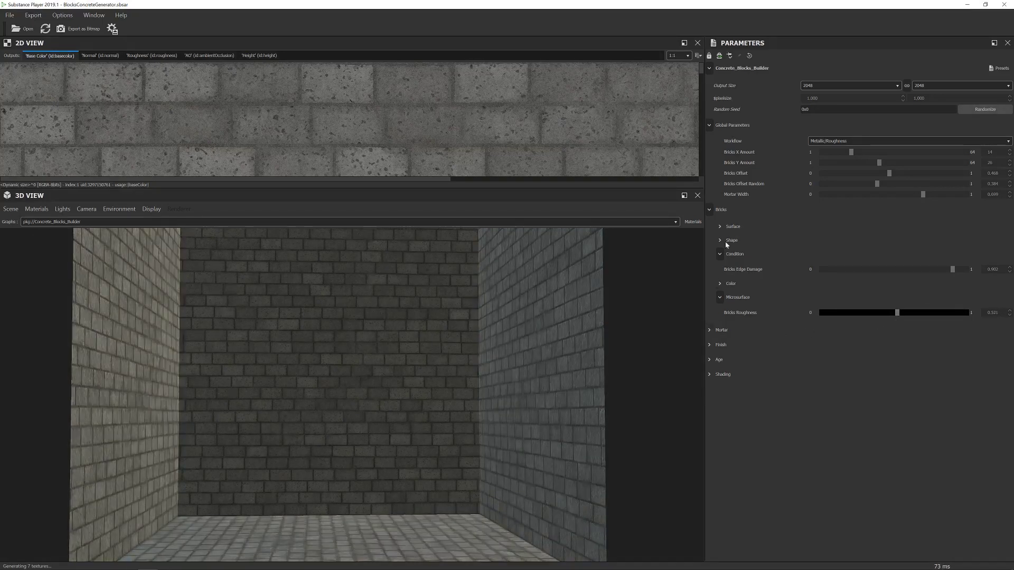
left_click(710, 210)
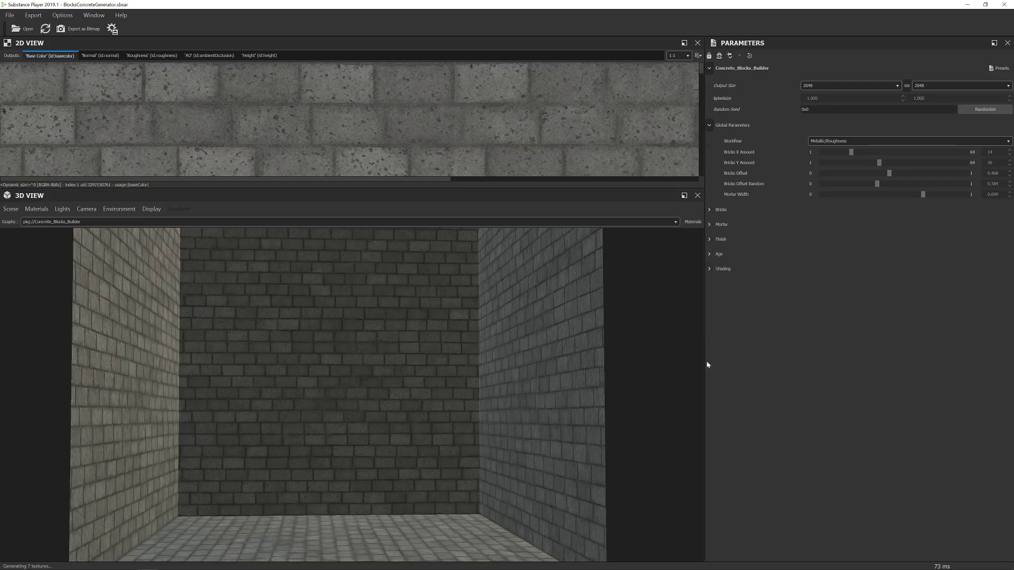
Look over the Mortar Color and Microsurface subgroups, fold Mortar, and expand Finish.
left_click(710, 224)
left_click(721, 241)
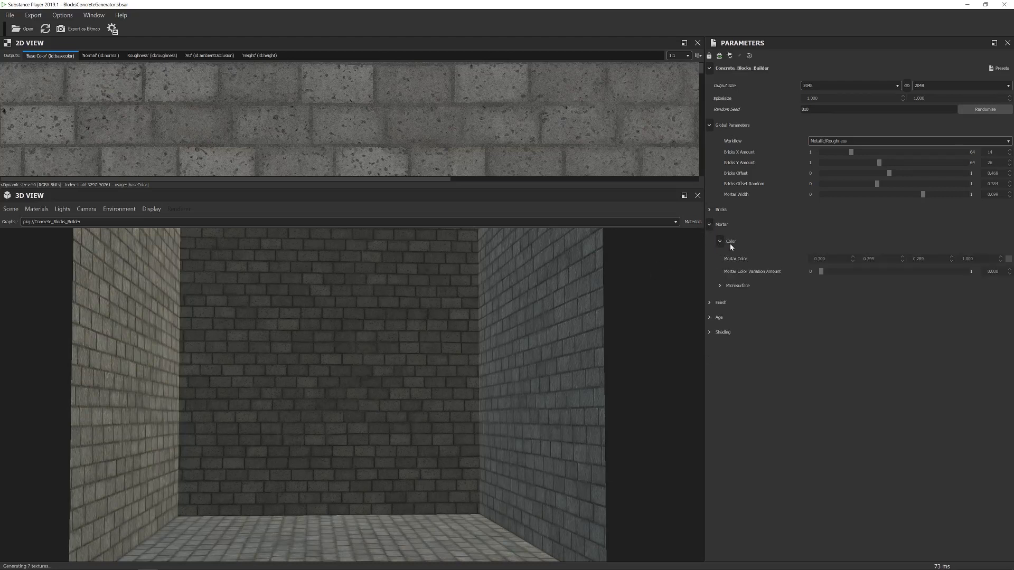
left_click(720, 286)
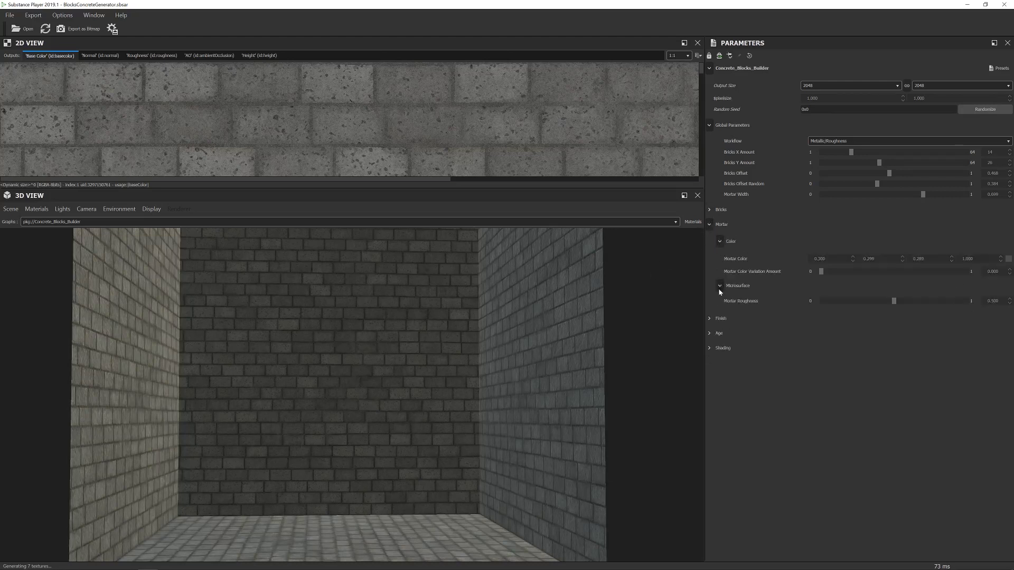
left_click(710, 225)
left_click(710, 241)
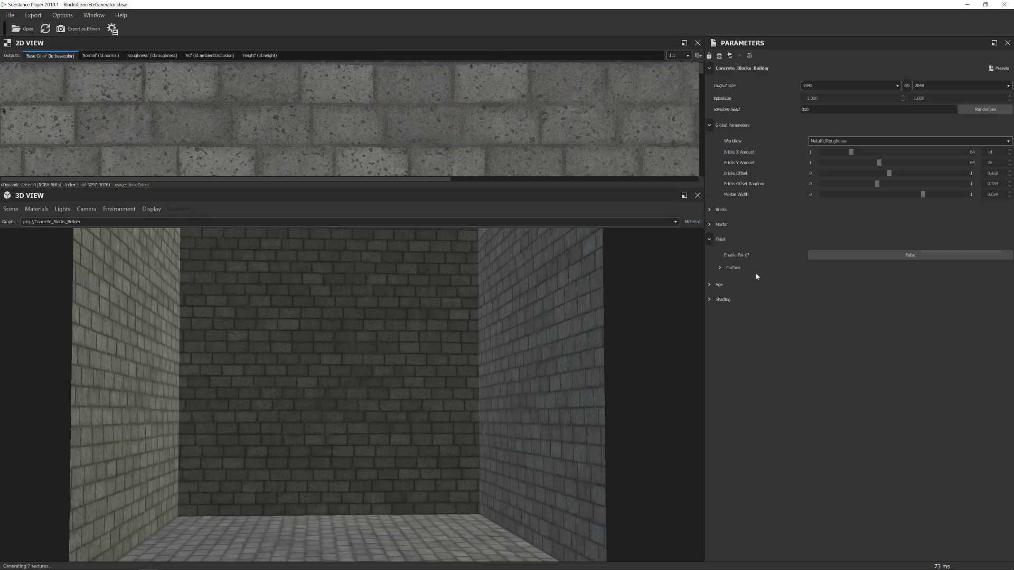
Enable paint on the material and make the paint colour near-white.
left_click(891, 255)
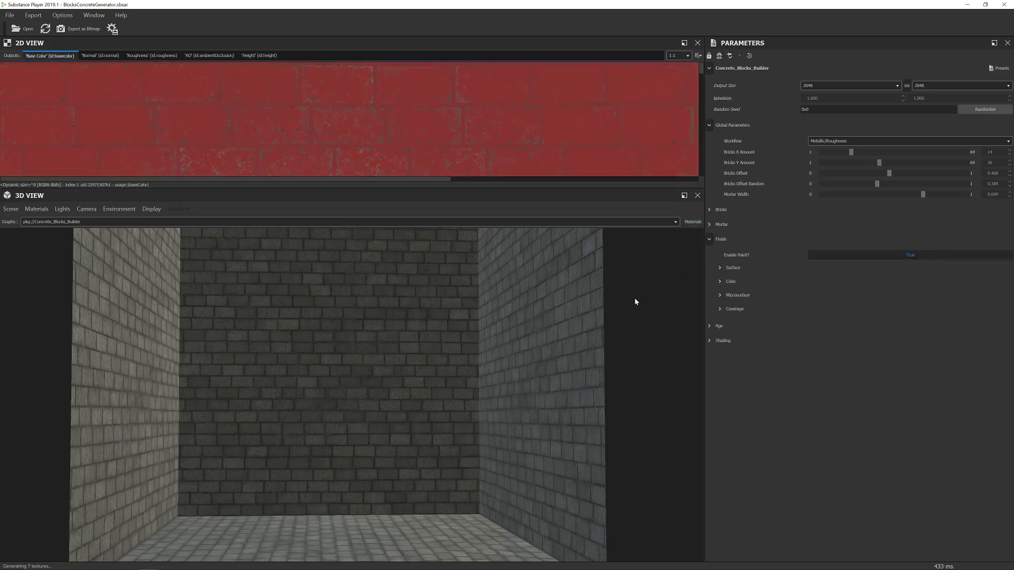
mouse_move(629, 279)
left_mouse_down()
mouse_move(636, 306)
mouse_move(642, 293)
left_mouse_up()
left_click(720, 269)
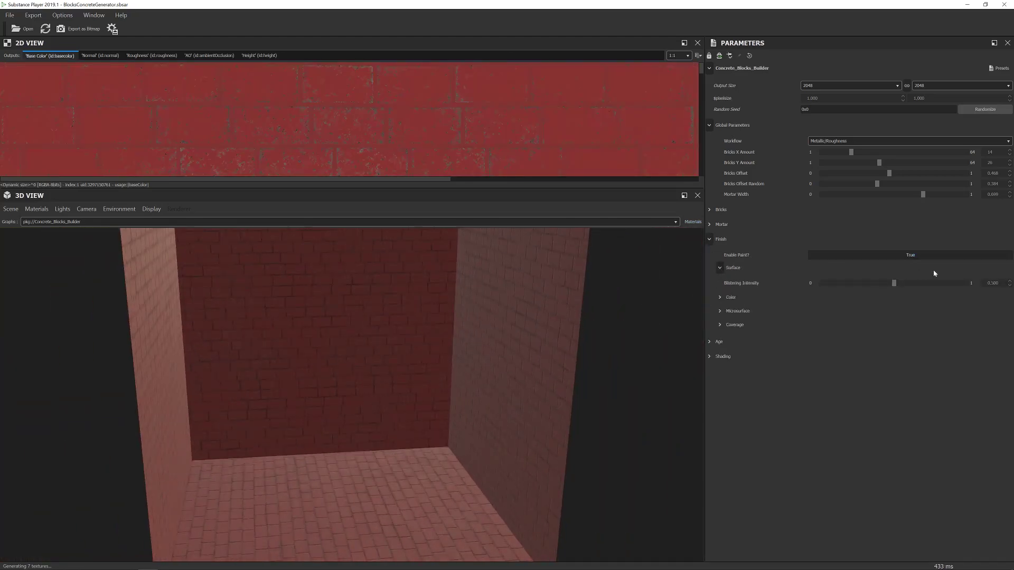
left_click(720, 297)
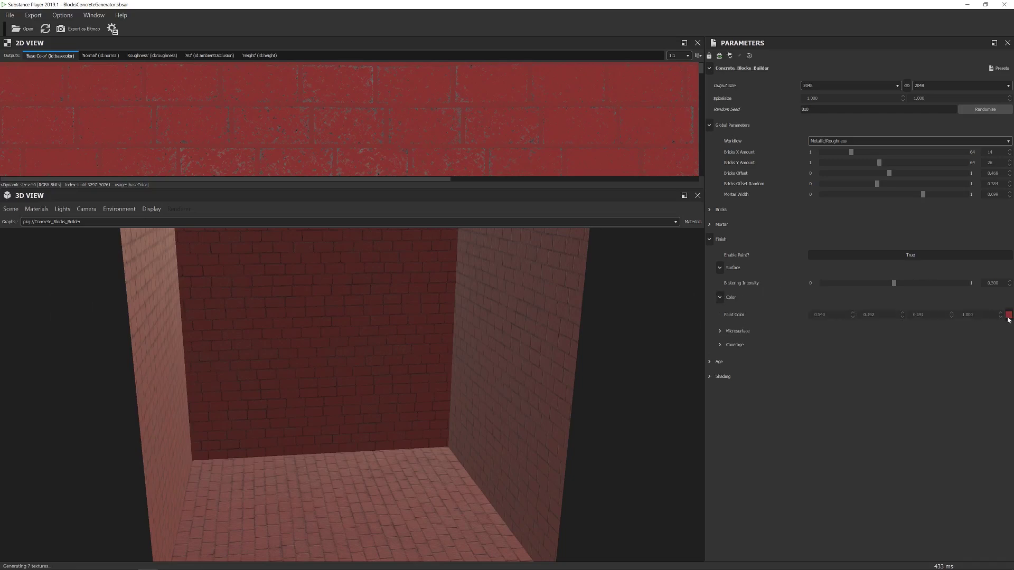
left_click_drag(531, 300, 488, 292)
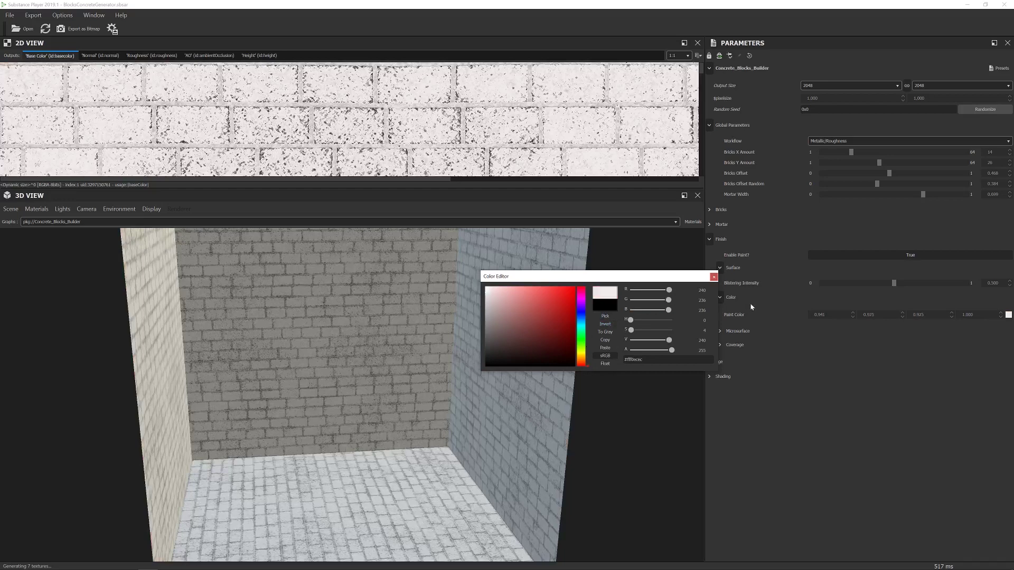
left_click(714, 277)
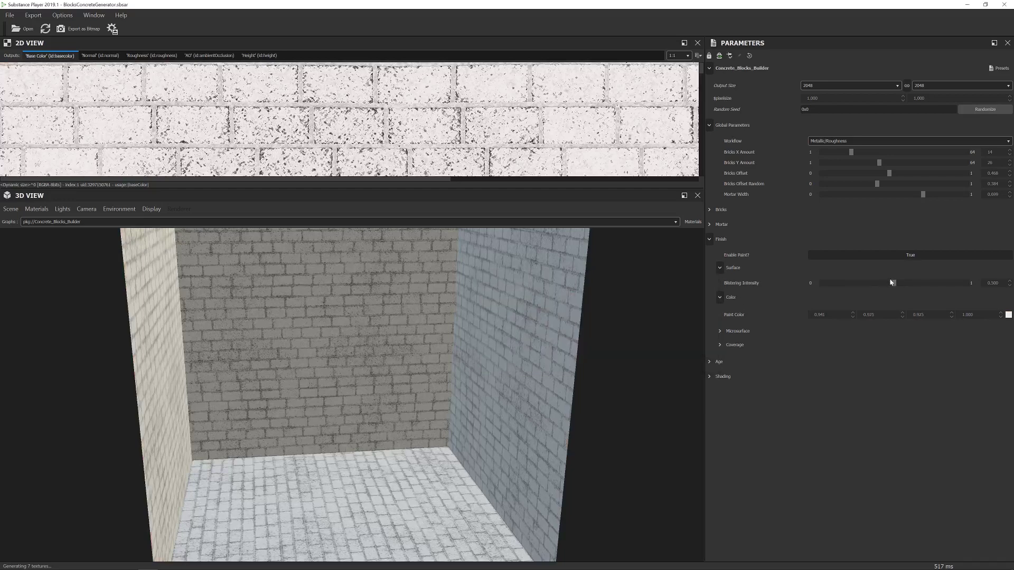
Raise paint Blistering Intensity to 1.000 and orbit to check the other walls.
scroll(568, 295, "up", 6)
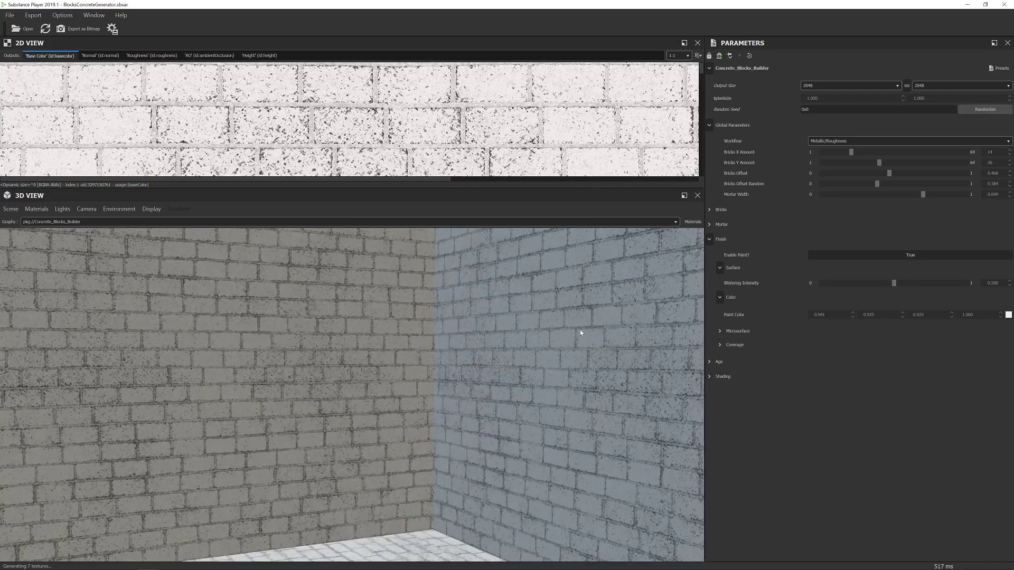
left_click_drag(894, 284, 956, 283)
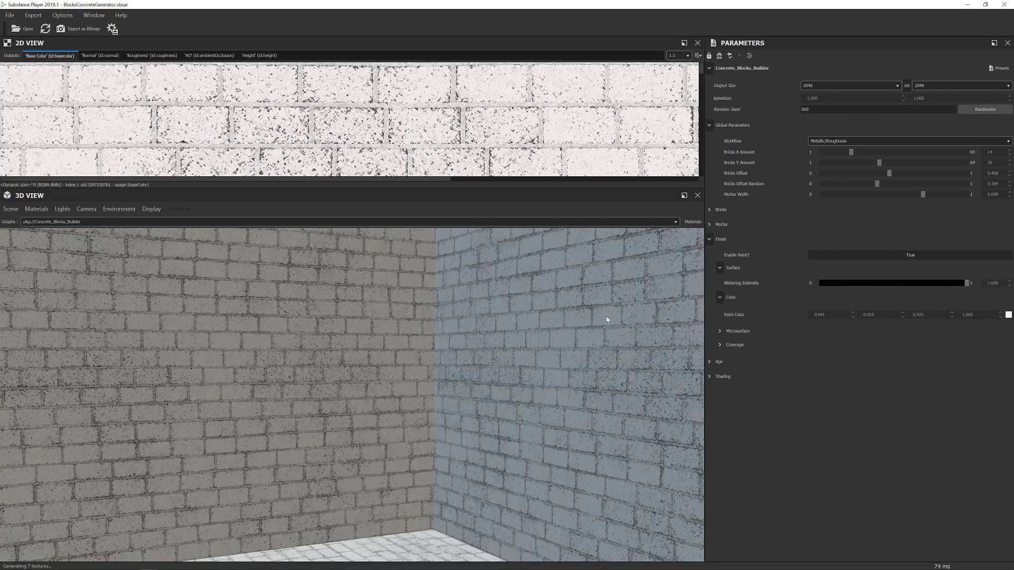
left_click_drag(549, 337, 610, 362)
scroll(610, 363, "down", 3)
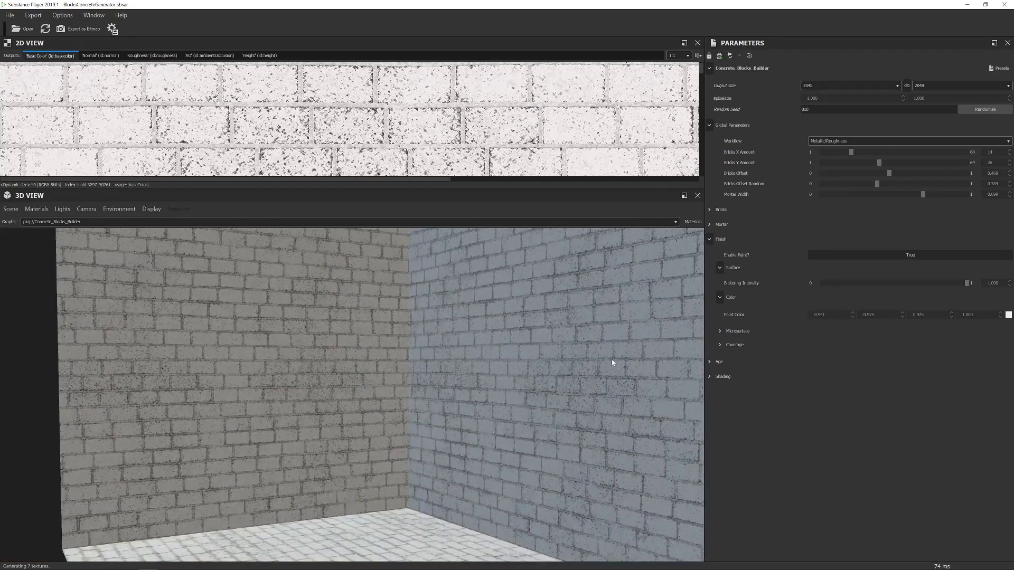
left_click(719, 332)
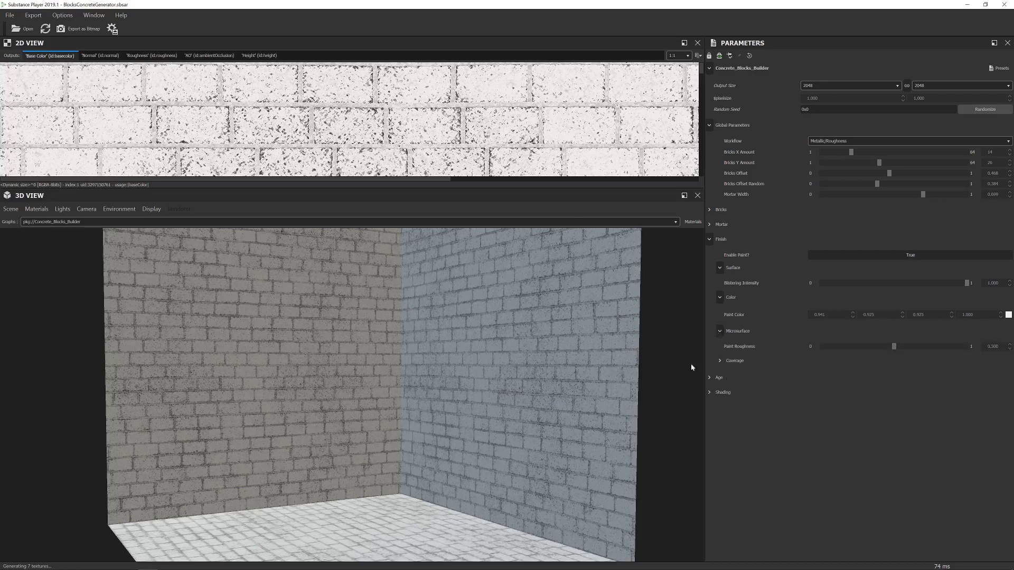
Set the white paint's Coverage to 0.790.
left_click(720, 361)
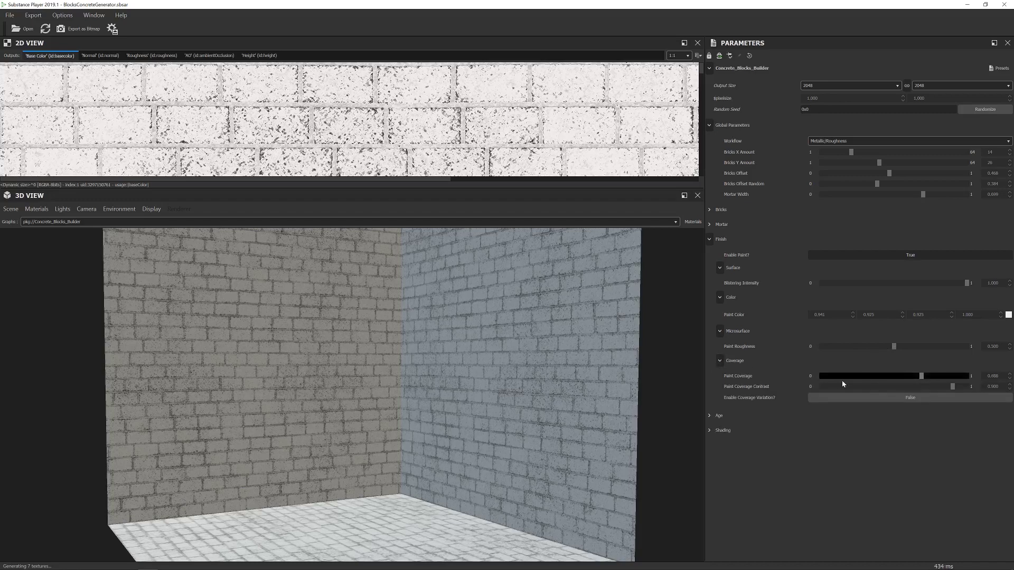
mouse_move(828, 381)
left_mouse_down()
mouse_move(892, 382)
mouse_move(881, 388)
left_mouse_up()
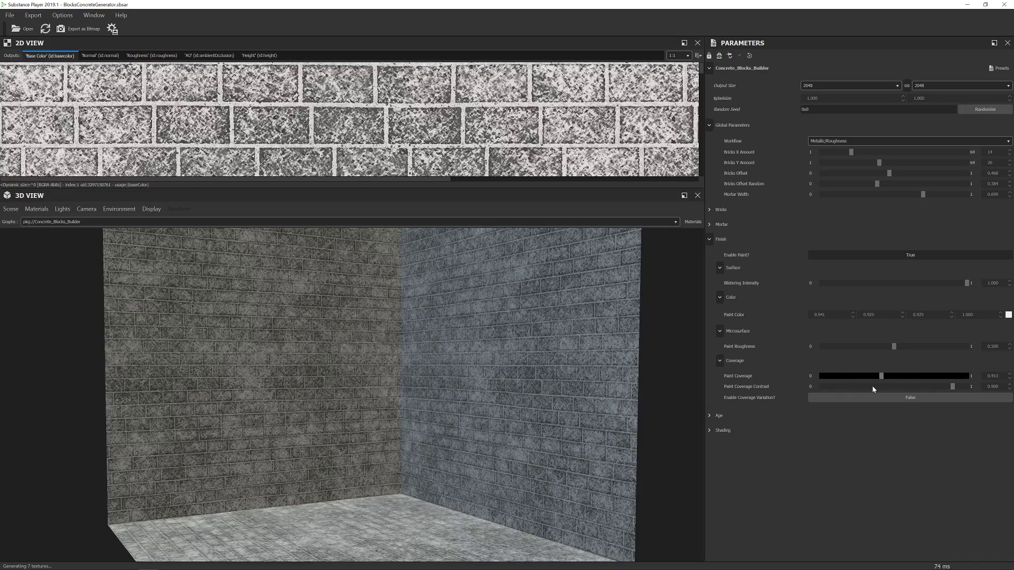
left_click_drag(873, 387, 935, 386)
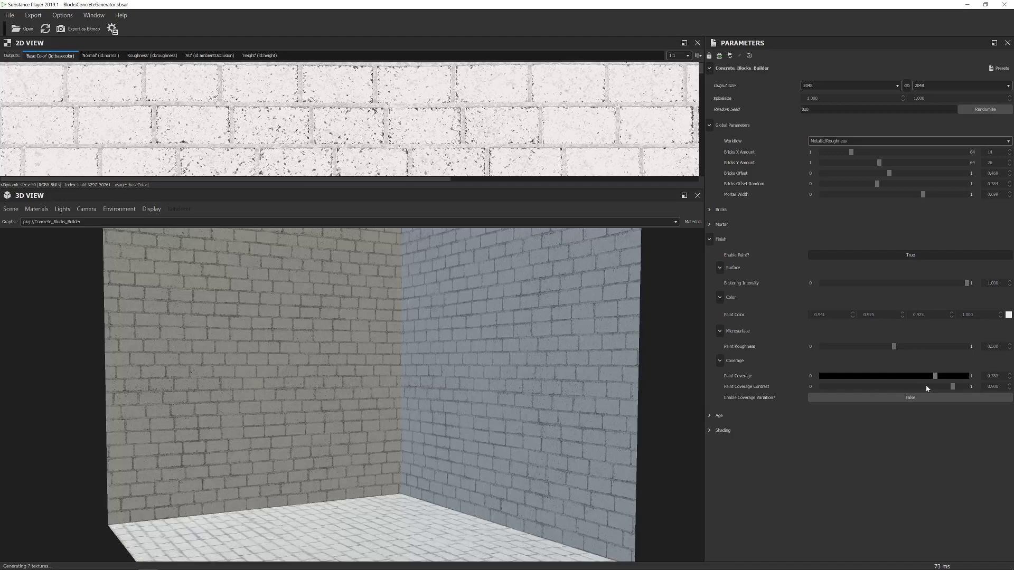
left_click_drag(920, 391, 916, 390)
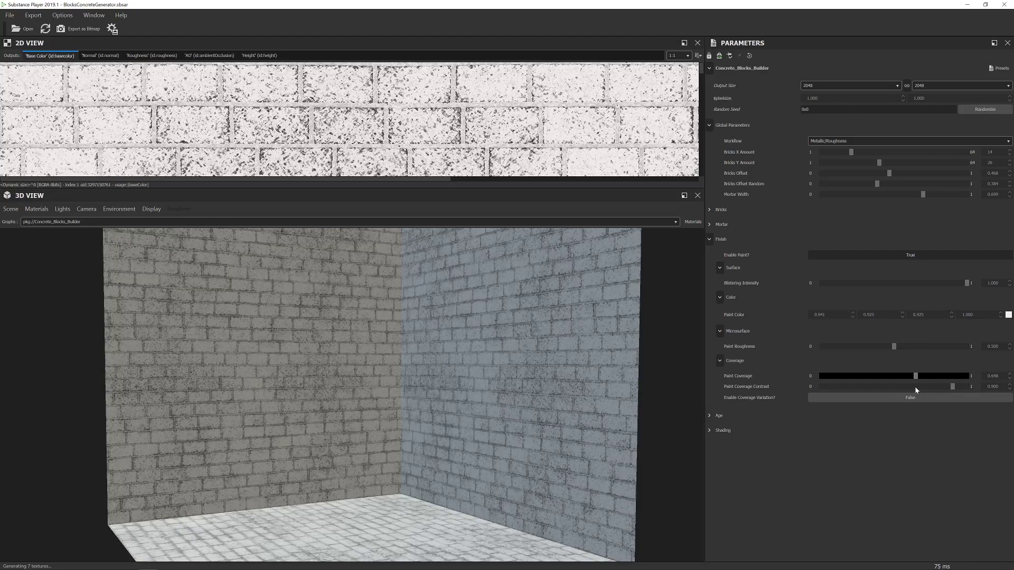
left_click_drag(925, 390, 937, 390)
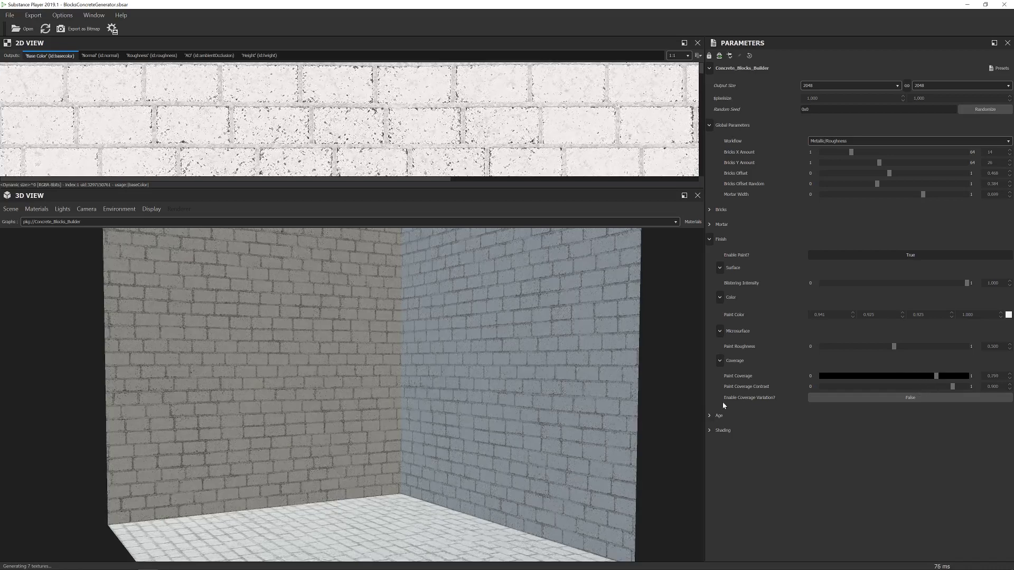
Enable paint coverage variation and raise Coverage Variation to about 0.37.
left_click(864, 396)
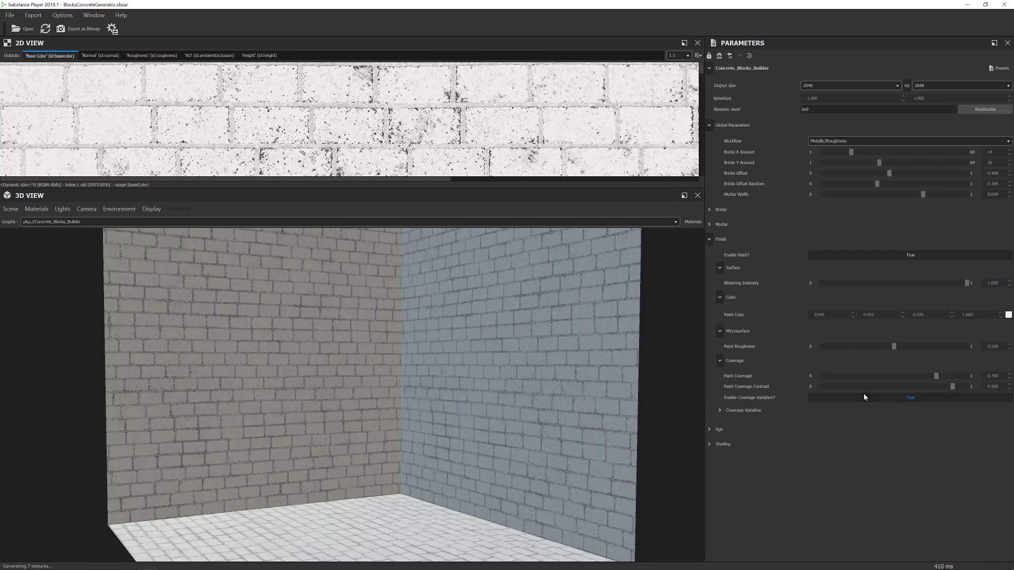
left_click_drag(360, 300, 488, 344)
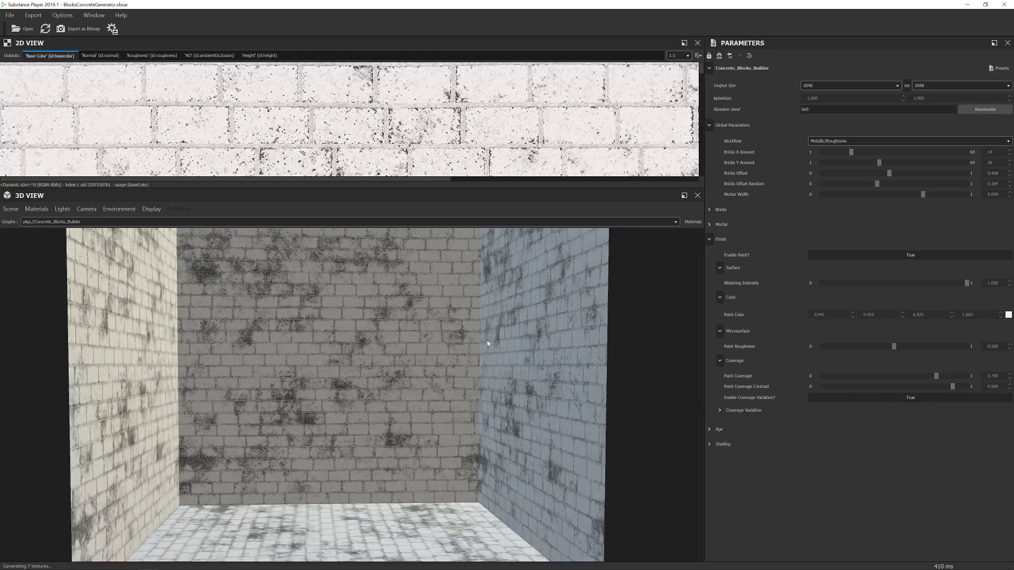
left_click(721, 411)
mouse_move(875, 427)
left_mouse_down()
mouse_move(895, 427)
mouse_move(876, 427)
left_mouse_up()
left_click_drag(660, 428, 588, 392)
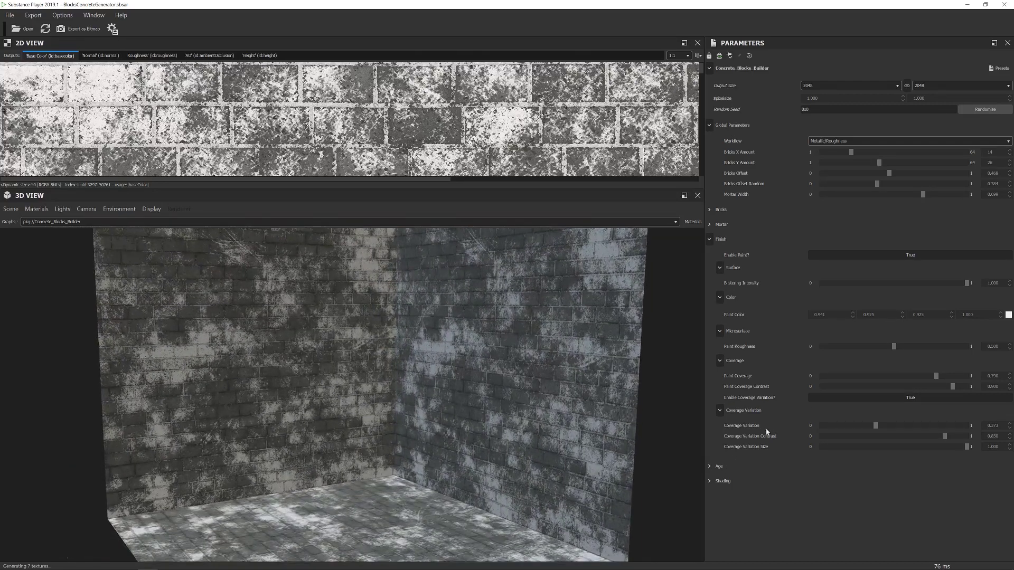
In Age, set Overall Dirt Intensity to 1.000 and Subtle Cracks Amount to about 0.86.
left_click(709, 467)
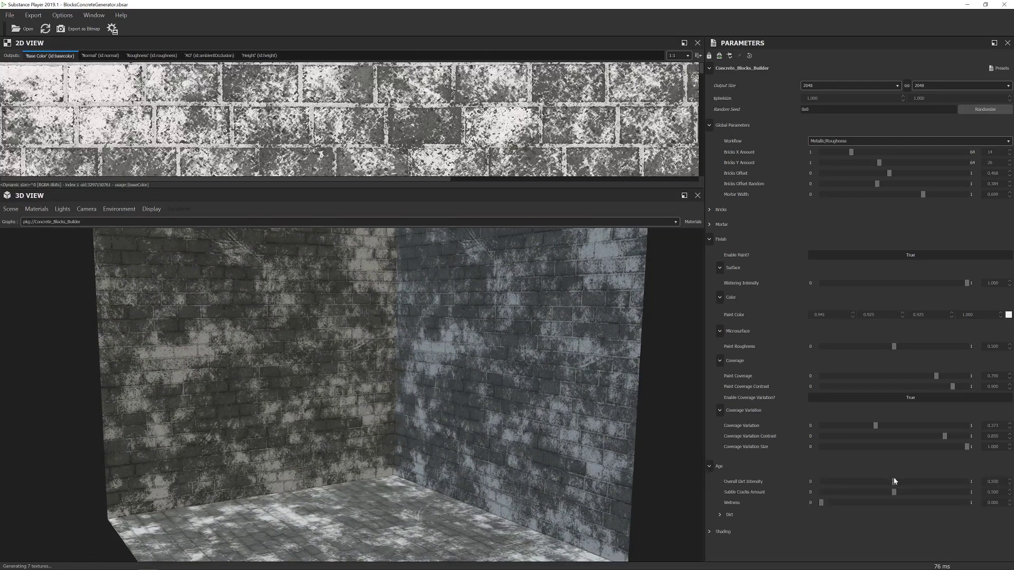
left_click(969, 482)
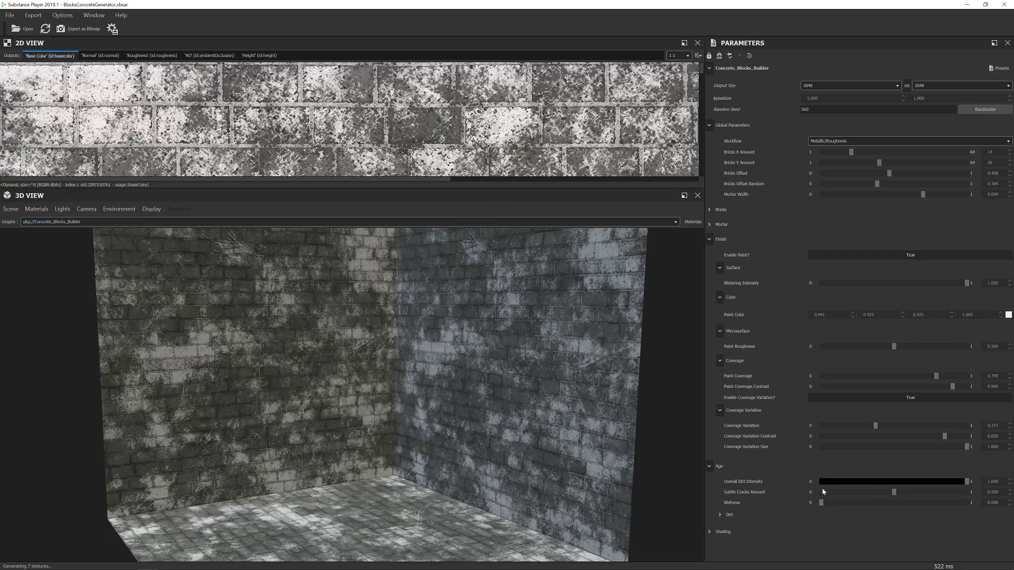
left_click(948, 493)
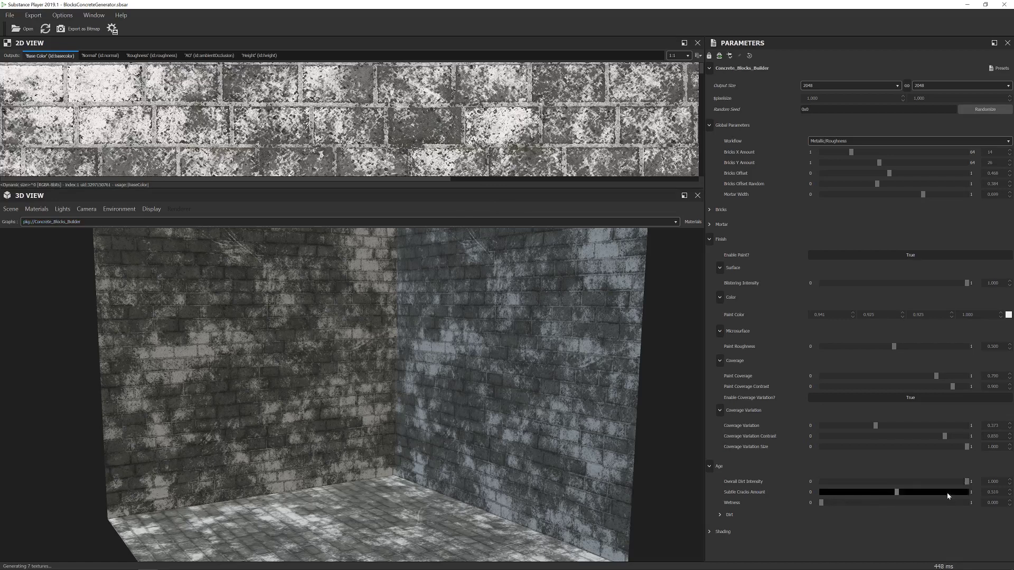
scroll(593, 415, "up", 8)
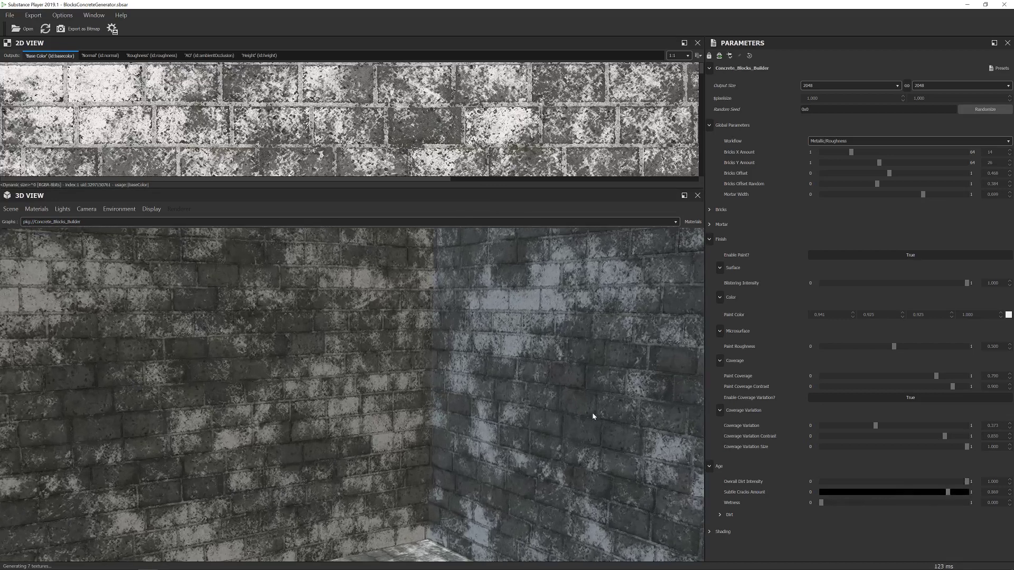
Push Wetness to 1.000 to preview it, then bring it back near 0.
left_click(823, 504)
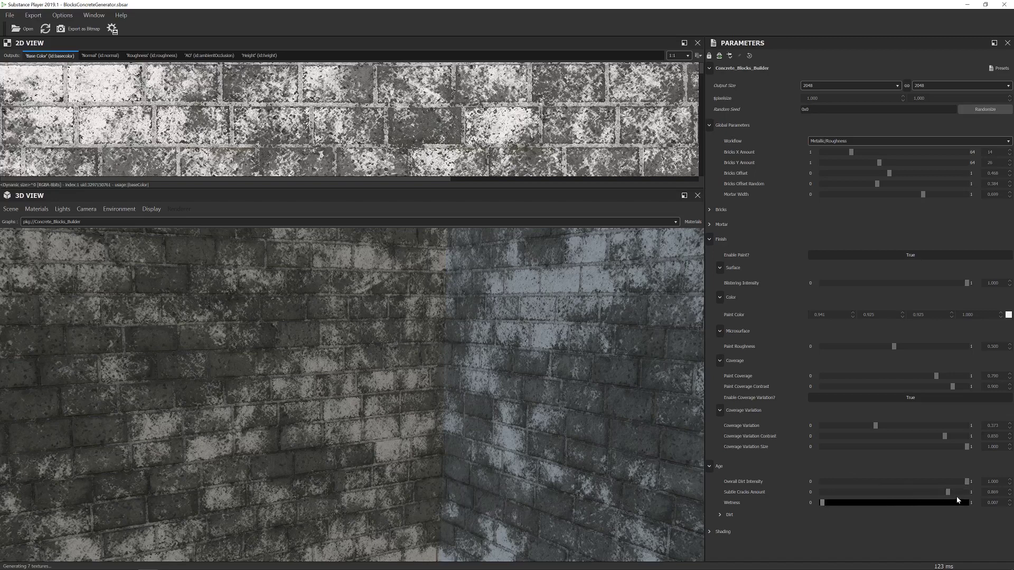
left_click(933, 503)
left_click_drag(962, 504, 973, 503)
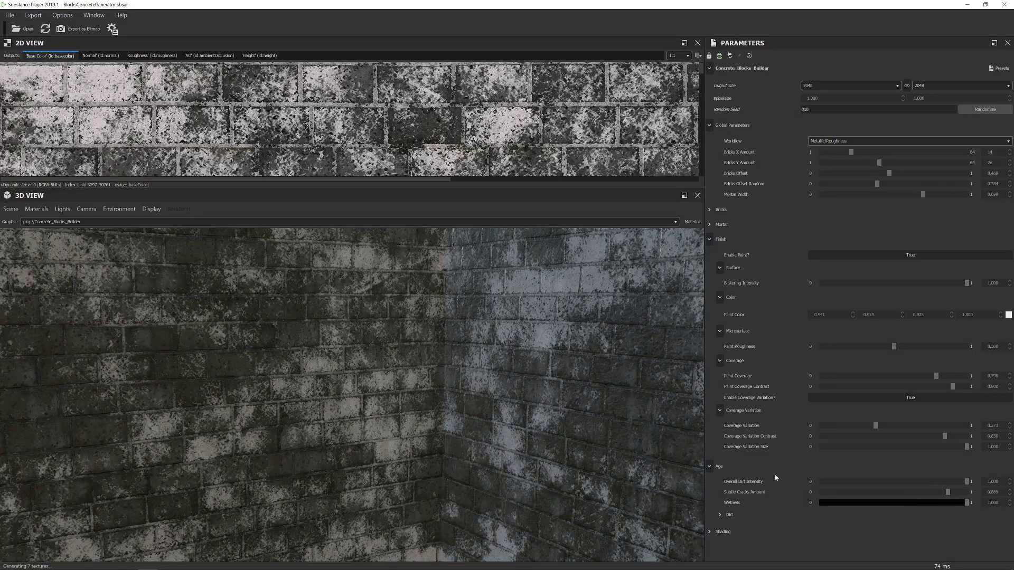
left_click_drag(647, 415, 602, 365)
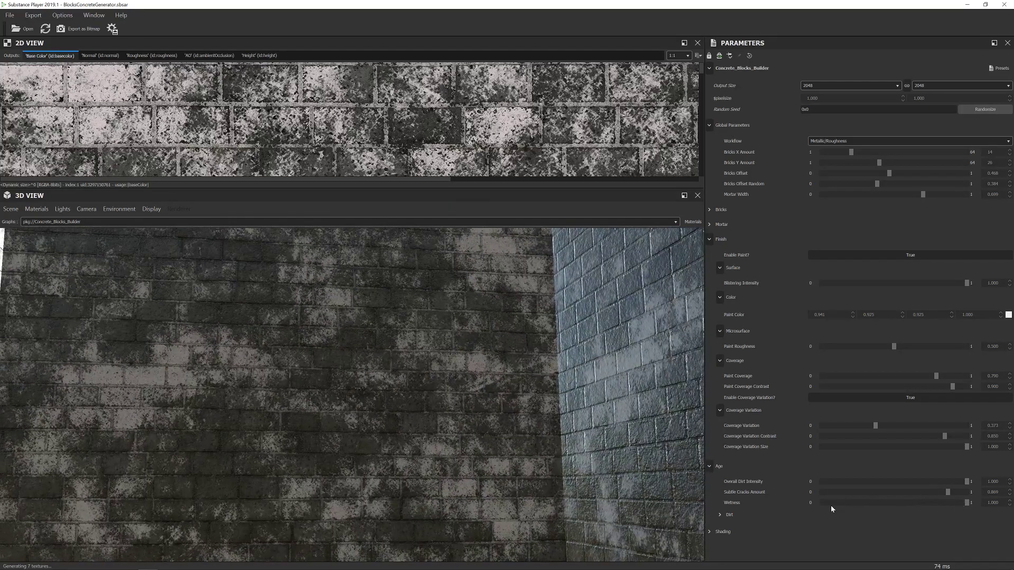
left_click_drag(967, 503, 815, 508)
Set Enable Top Dirt? and Enable Bottom Dirt? to True under Age > Dirt.
left_click(720, 515)
scroll(790, 429, "down", 1)
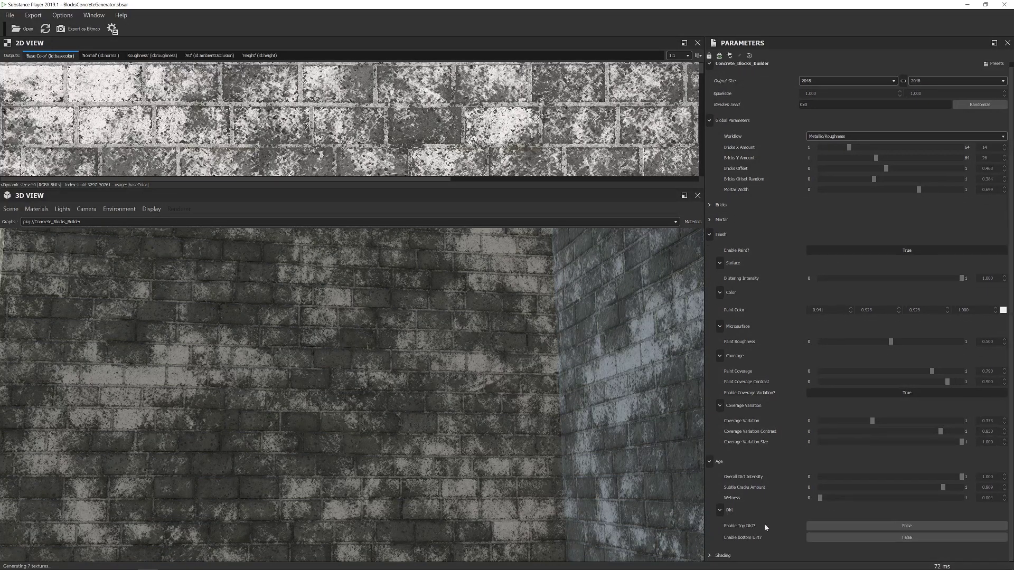
scroll(560, 407, "down", 5)
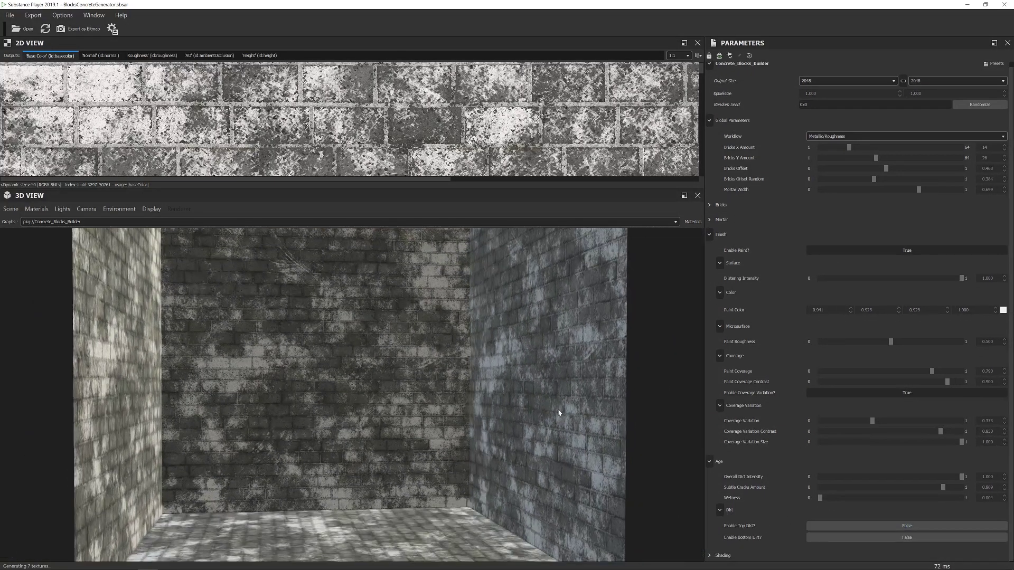
left_click_drag(560, 413, 610, 430)
left_click(893, 529)
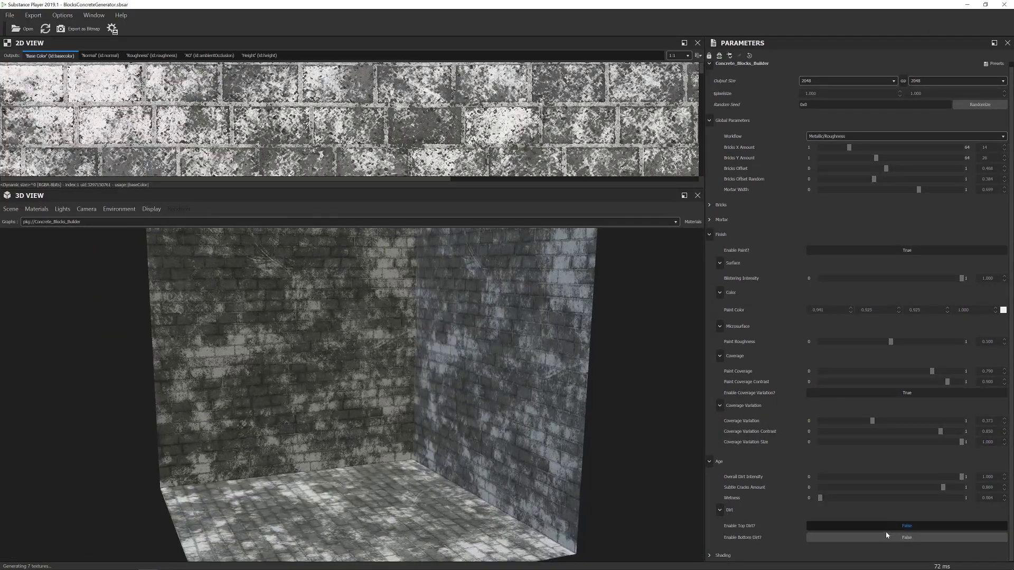
left_click(876, 553)
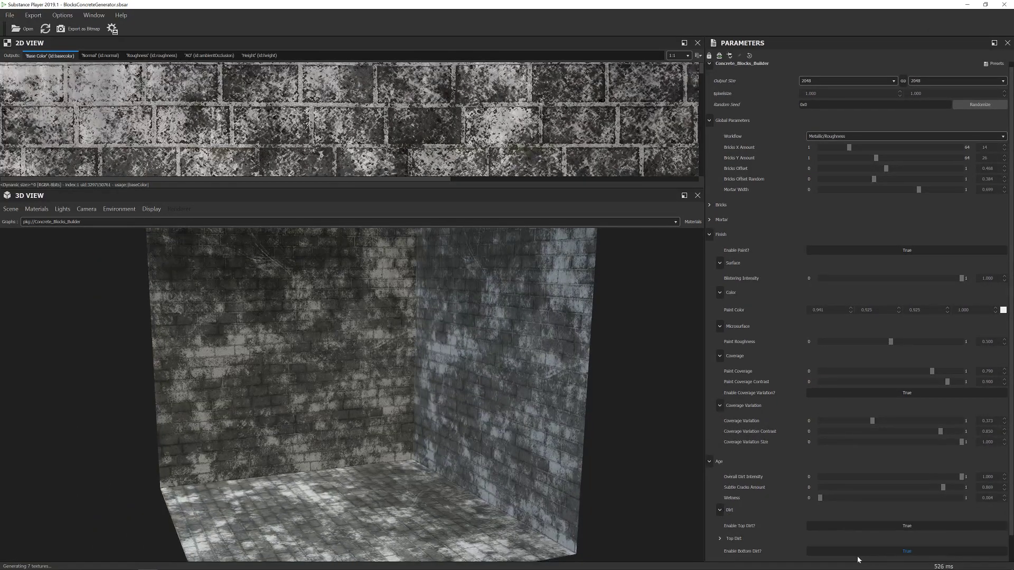
scroll(555, 489, "down", 3)
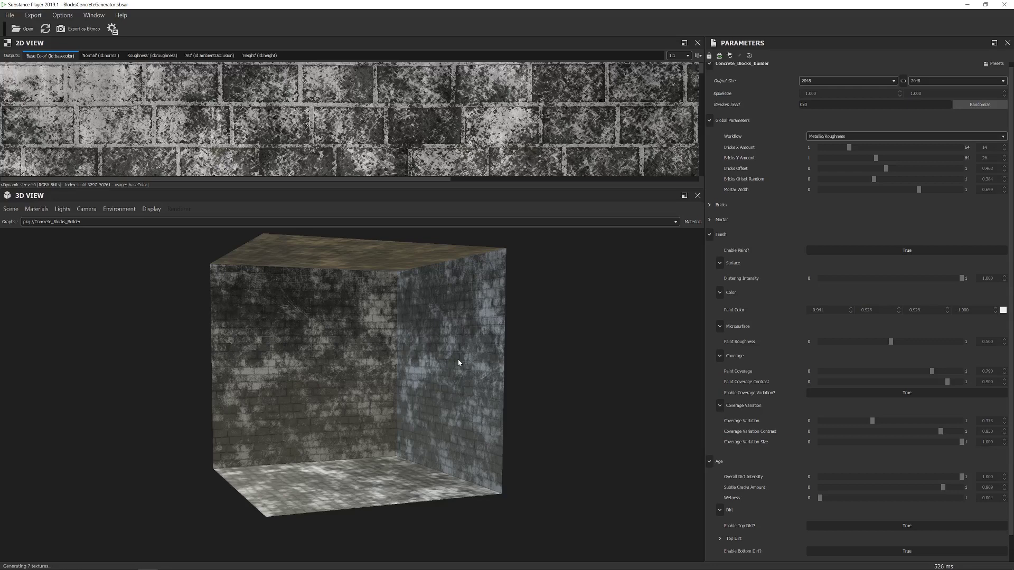
scroll(458, 363, "up", 5)
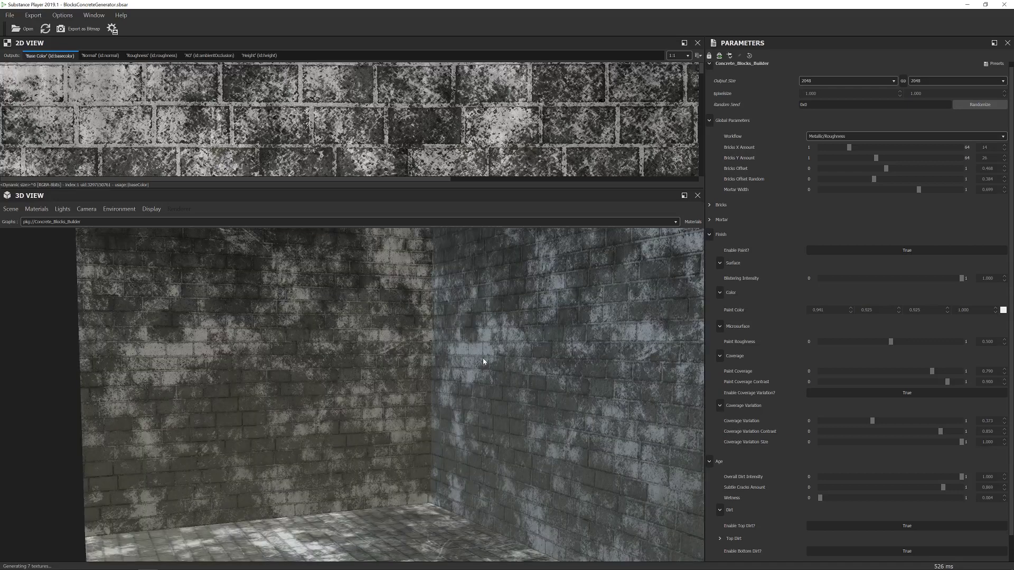